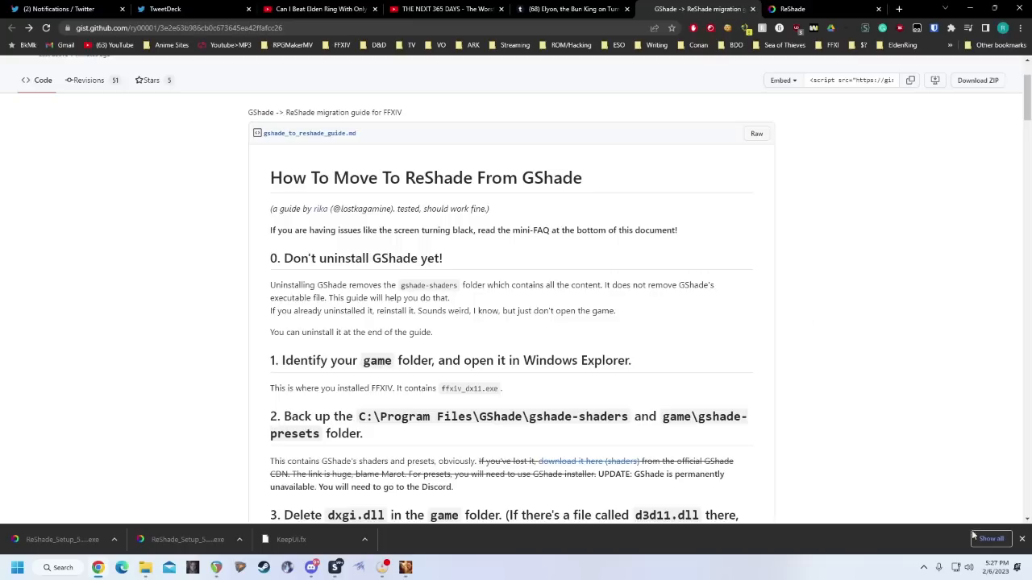
# Locate the gshade-shaders folder in C:\Program Files\GShade as the shader content to back up.
pyautogui.click(1022, 540)
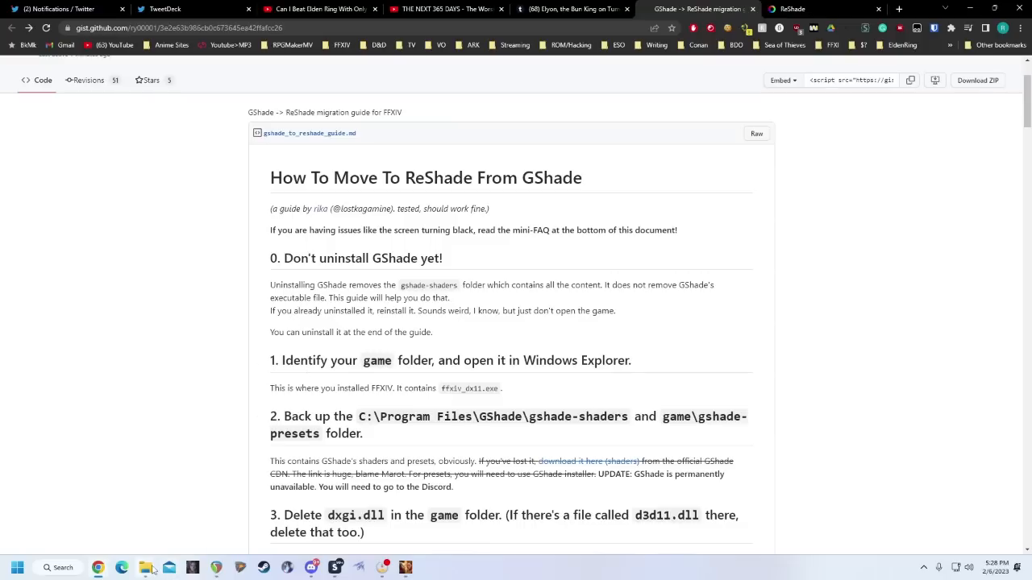
pyautogui.moveTo(152, 569)
pyautogui.click(179, 504)
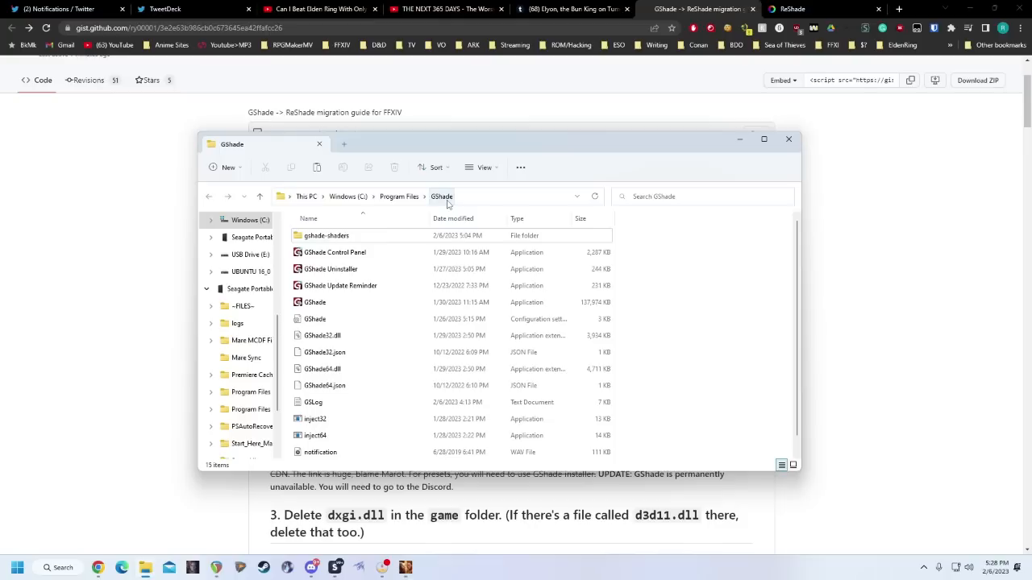
pyautogui.click(329, 239)
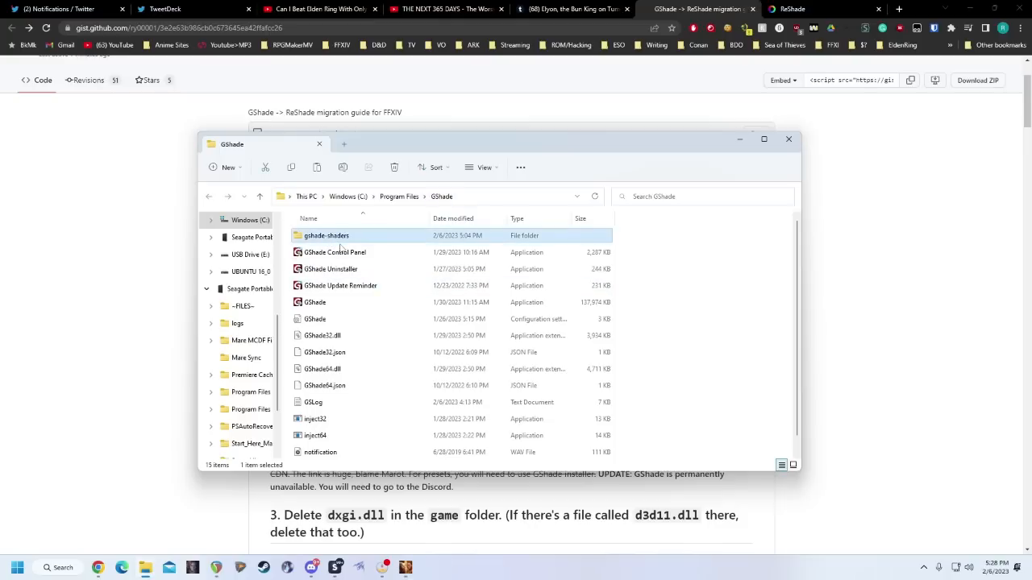
# Check the GShade Backup folder on the D: drive for copies of gshade-shaders and gshade-presets.
pyautogui.moveTo(146, 574)
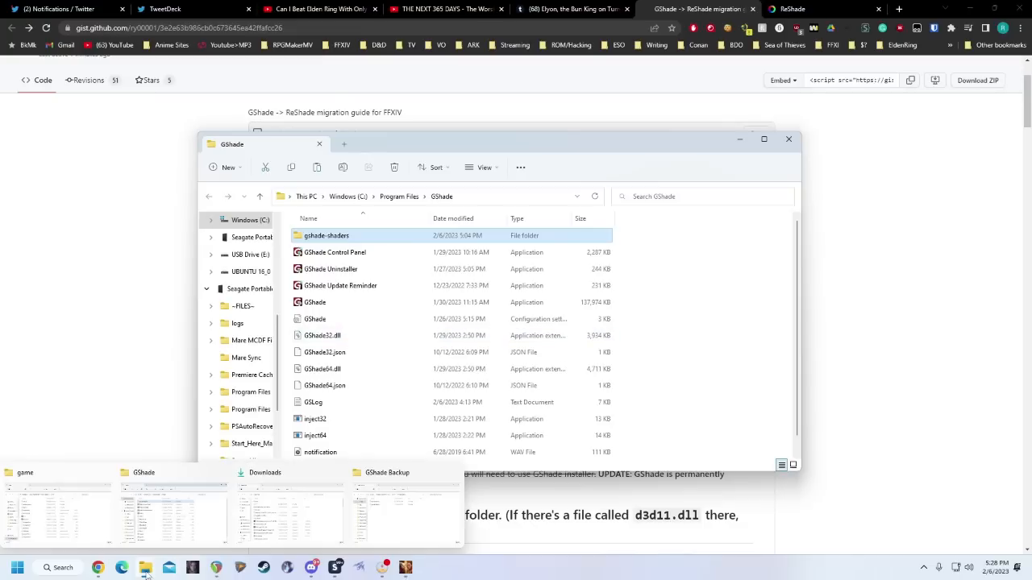
pyautogui.click(375, 508)
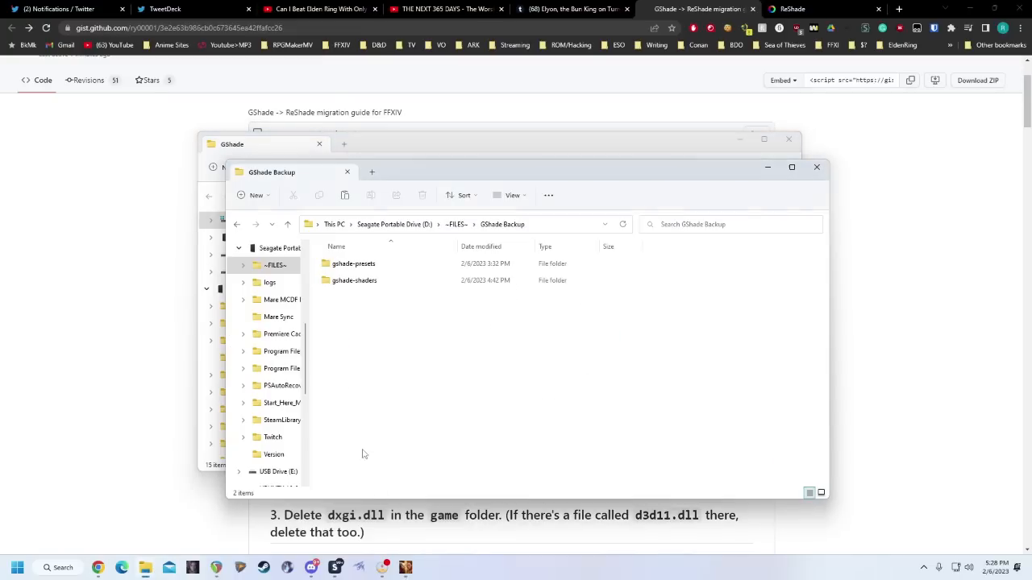
pyautogui.click(379, 281)
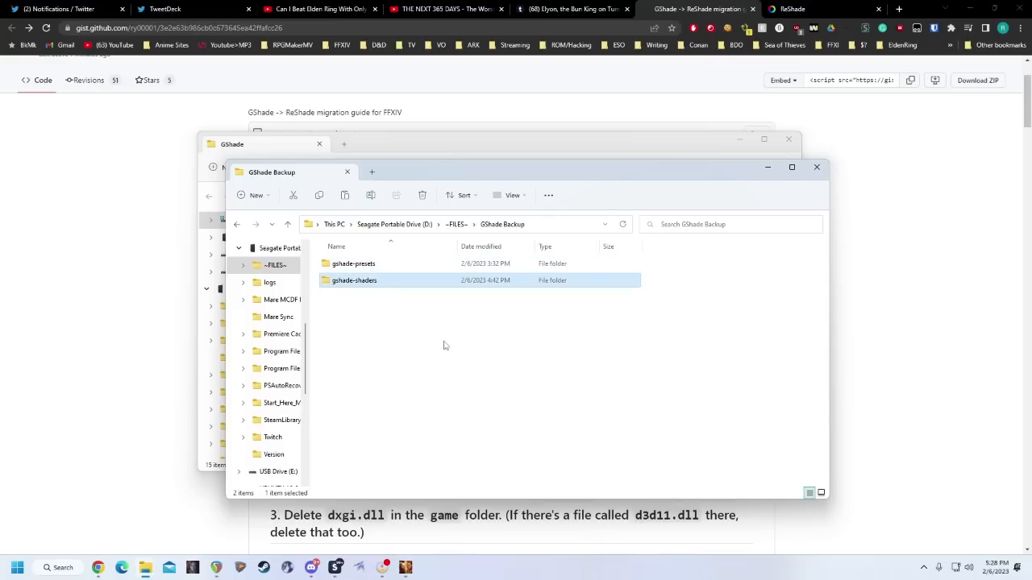
pyautogui.click(588, 385)
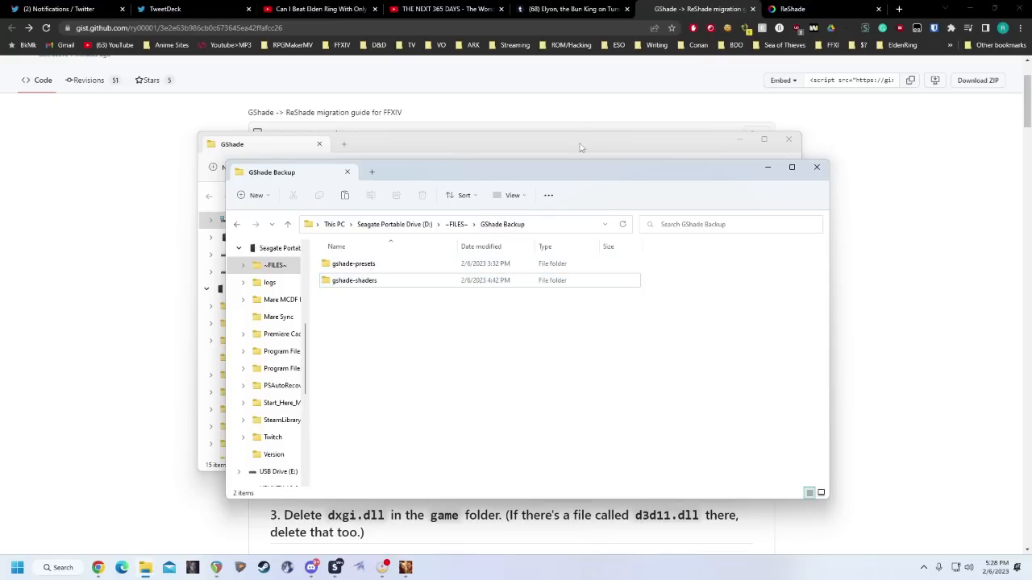
# Locate the presets folder in the FINAL FANTASY XIV game folder and compare it with the GShade Backup contents.
pyautogui.moveTo(145, 568)
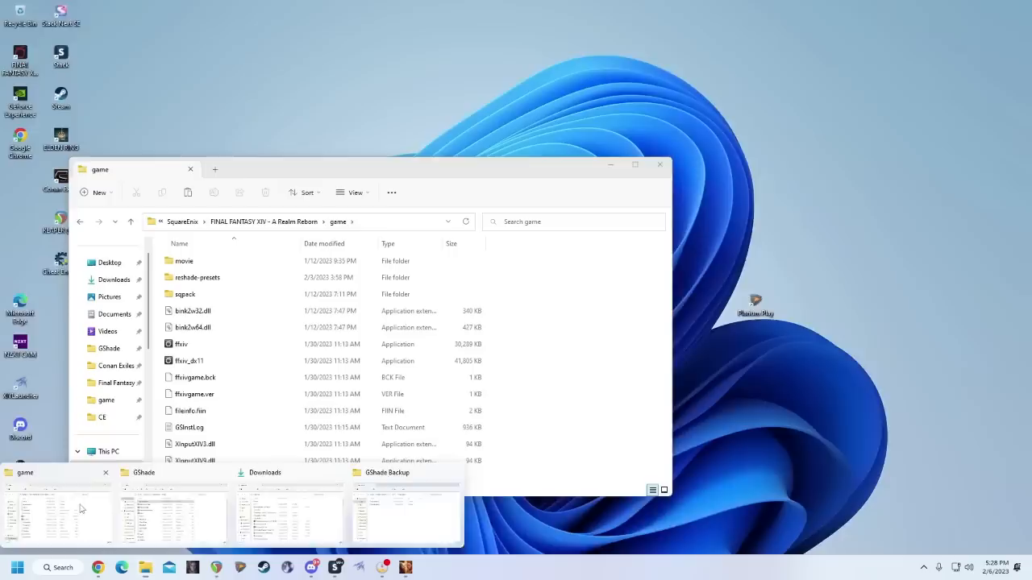
pyautogui.click(82, 507)
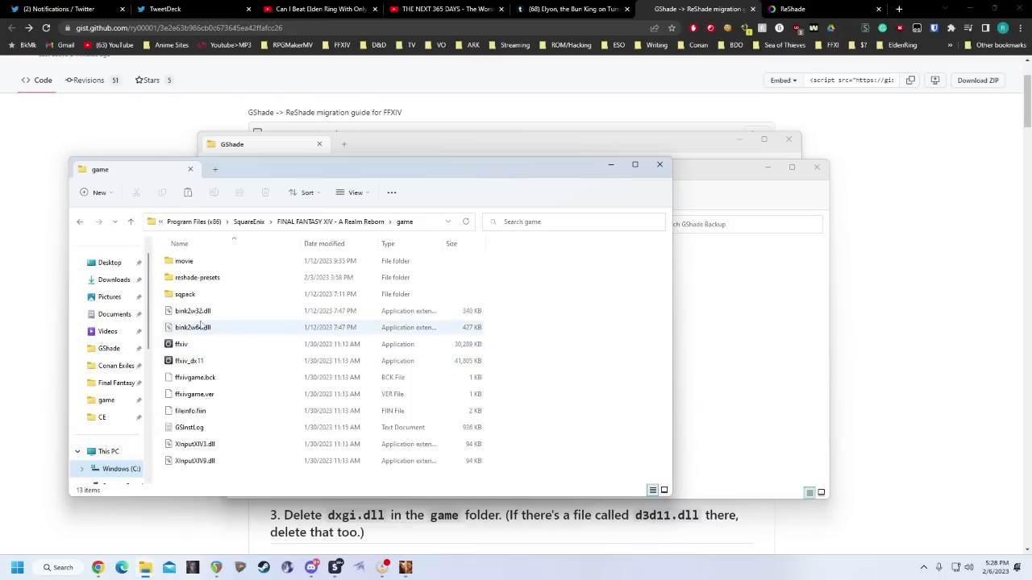
pyautogui.moveTo(204, 282)
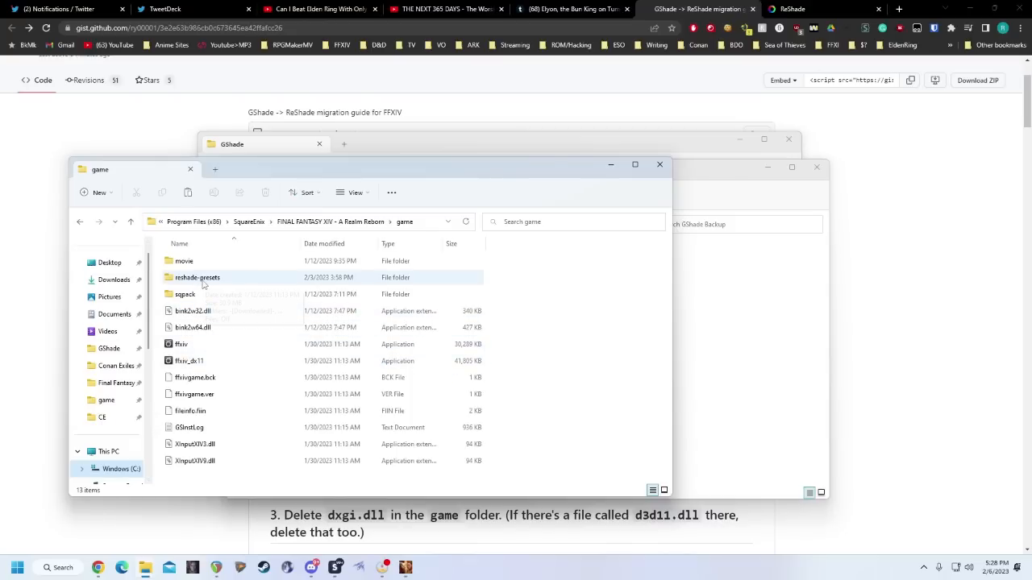
pyautogui.click(194, 283)
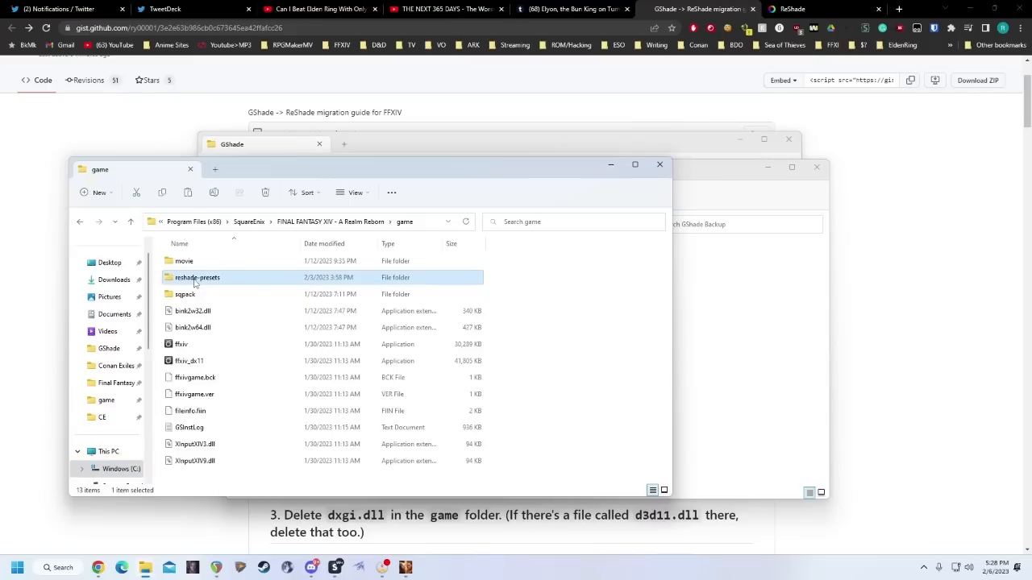
pyautogui.click(736, 306)
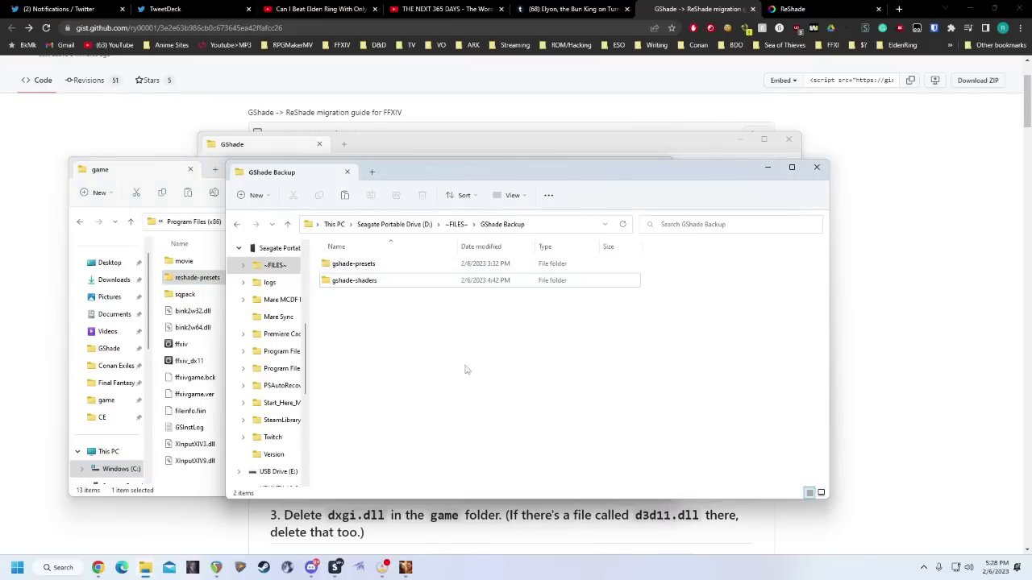
pyautogui.click(192, 181)
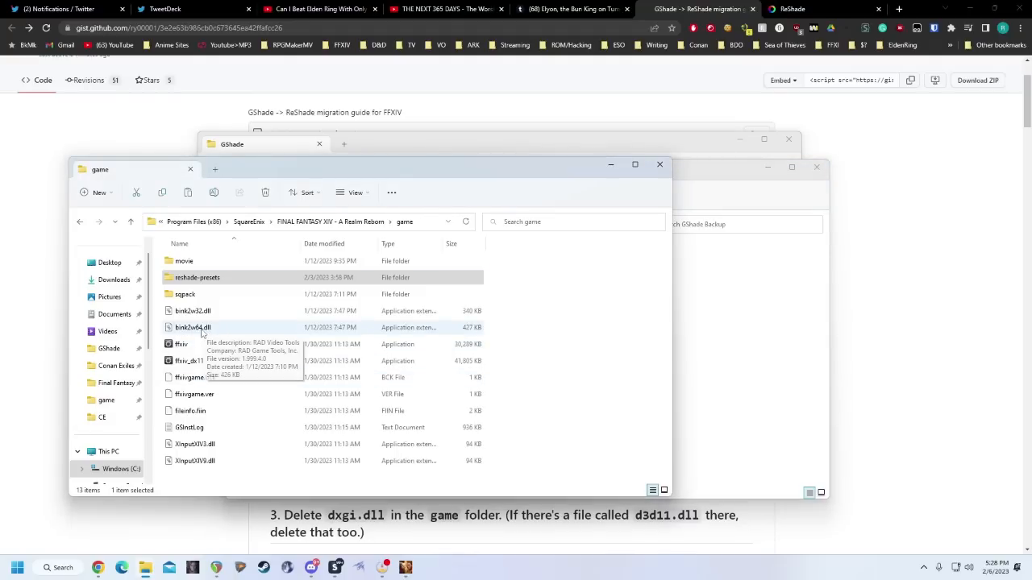
pyautogui.click(894, 295)
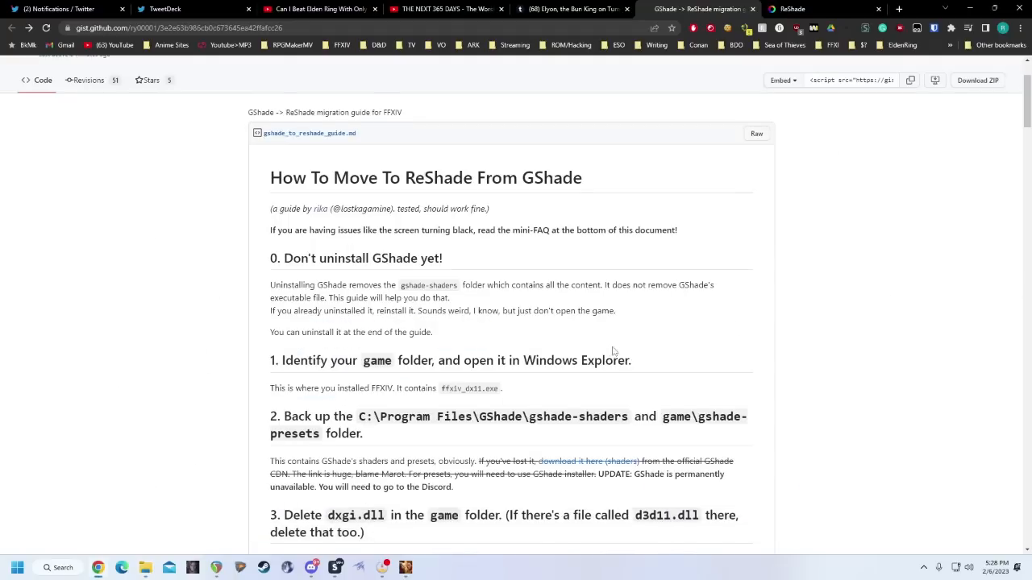
# Read step 3 of the migration guide and check the game folder for dxgi.dll and d3d11.dll.
pyautogui.scroll(-2, 611, 352)
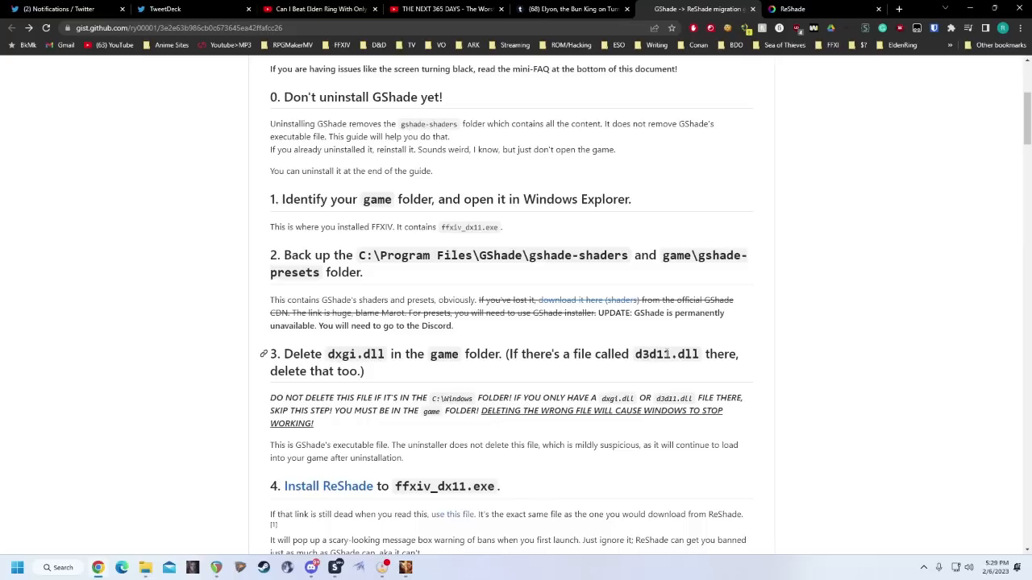
pyautogui.moveTo(145, 568)
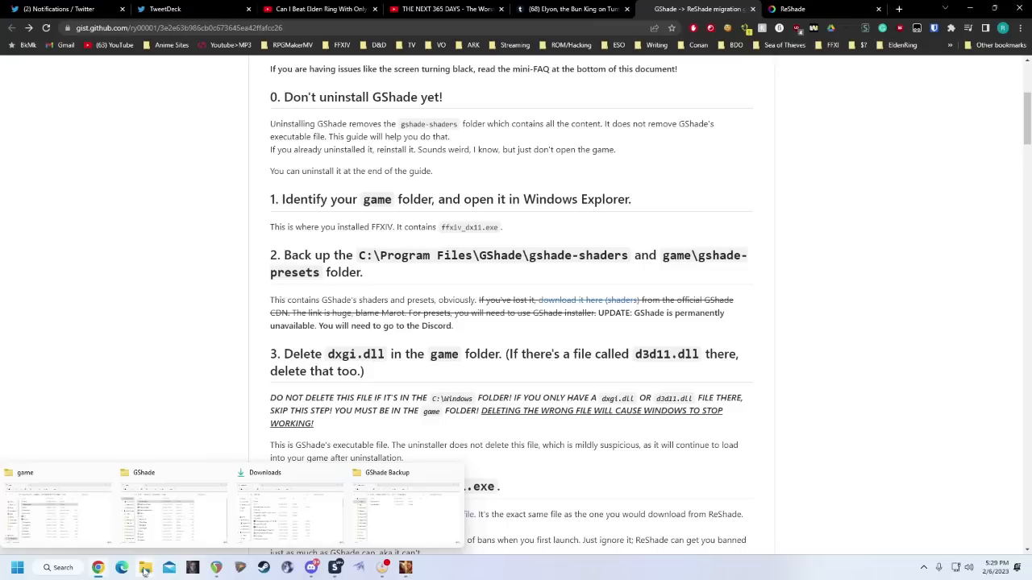
pyautogui.click(103, 529)
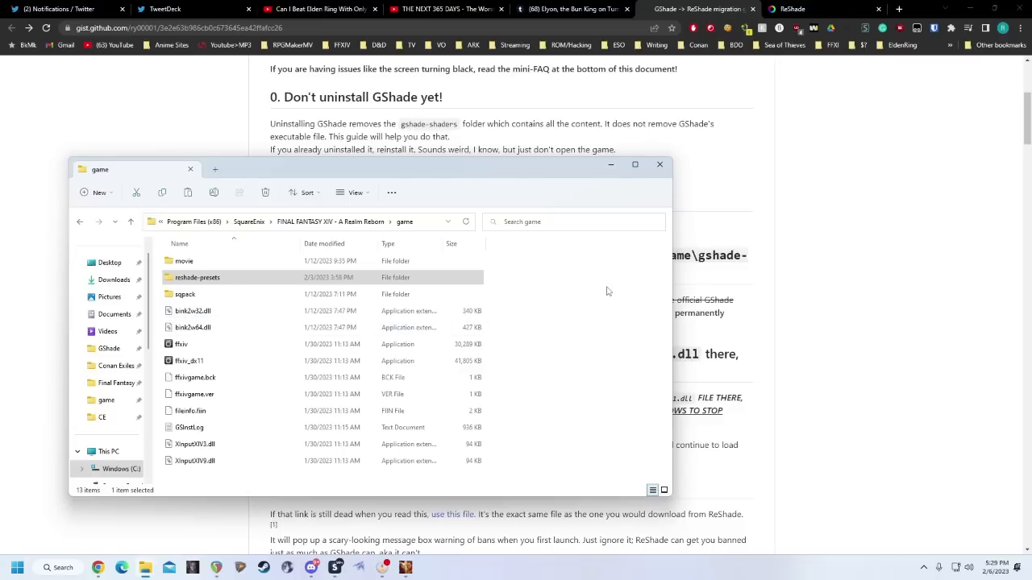
pyautogui.click(853, 309)
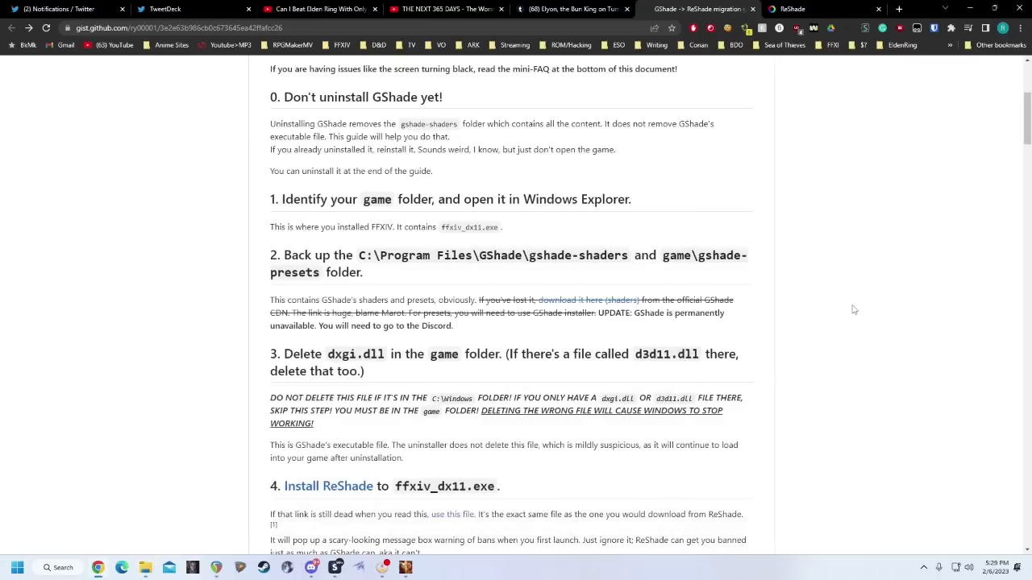
# Start downloading ReShade 5.6.0 with full add-on support from the ReShade site, accept the warning and cancel the save.
pyautogui.scroll(-3, 765, 347)
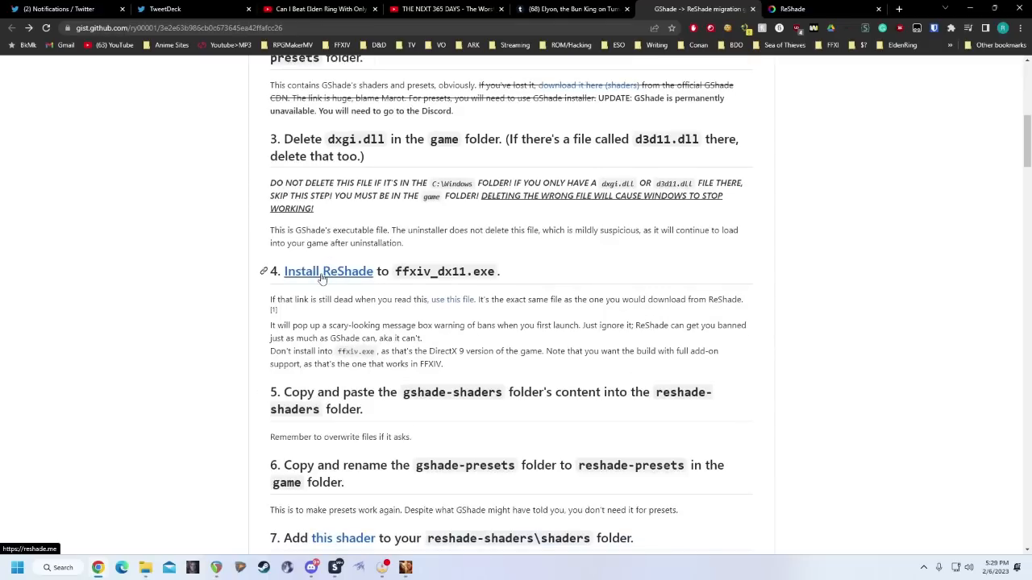
pyautogui.click(798, 9)
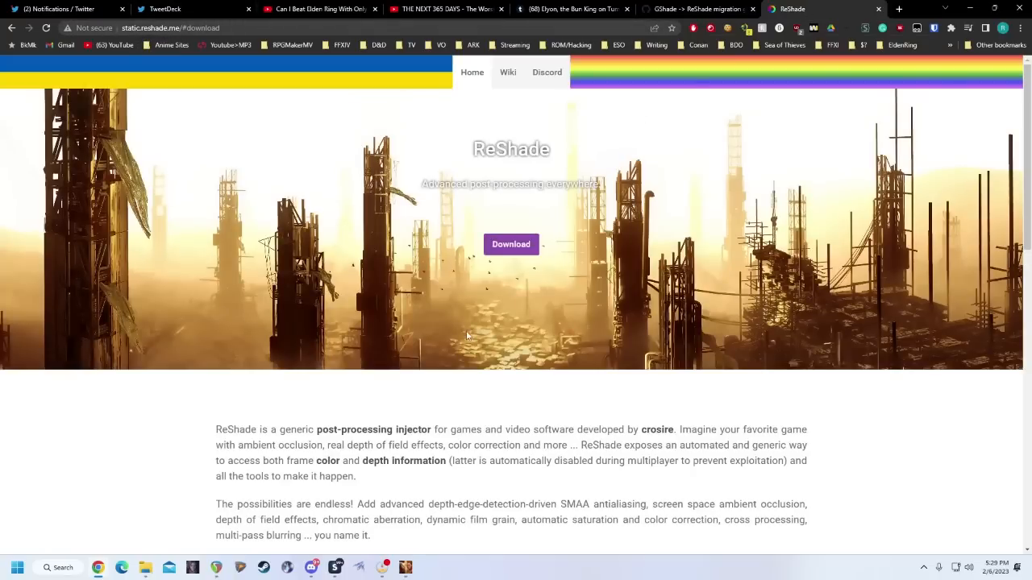
pyautogui.click(520, 246)
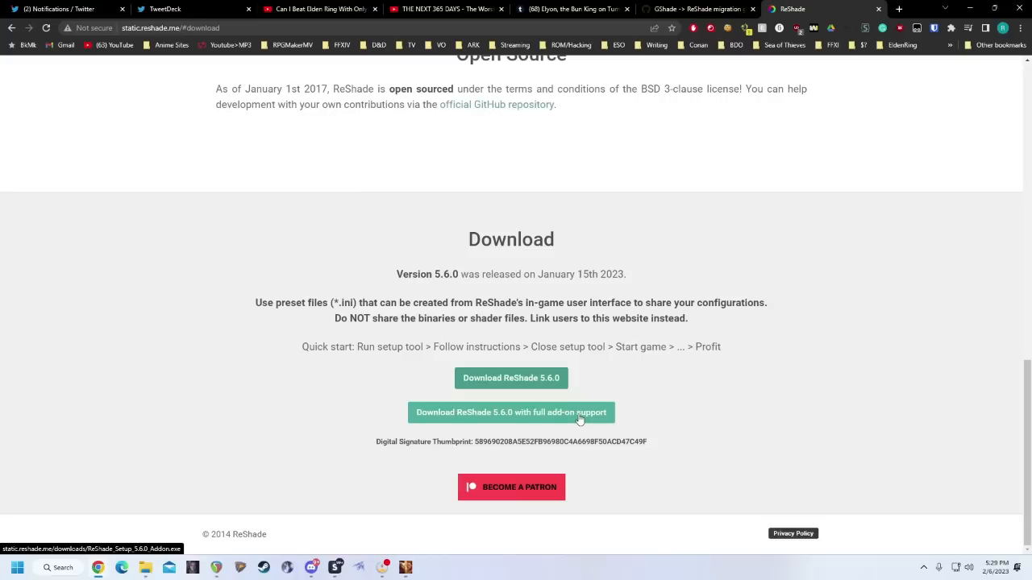
pyautogui.click(501, 412)
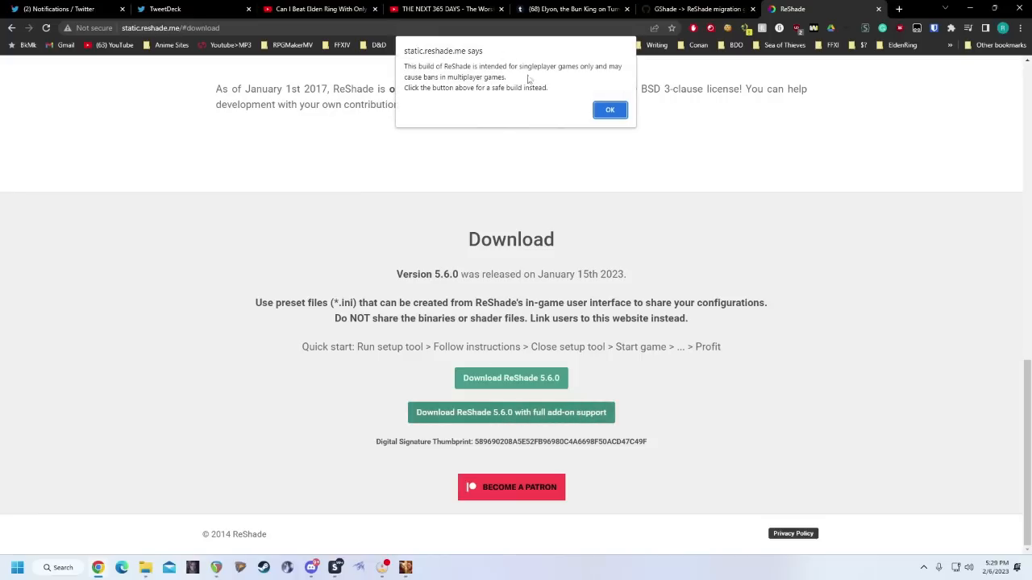
pyautogui.click(609, 111)
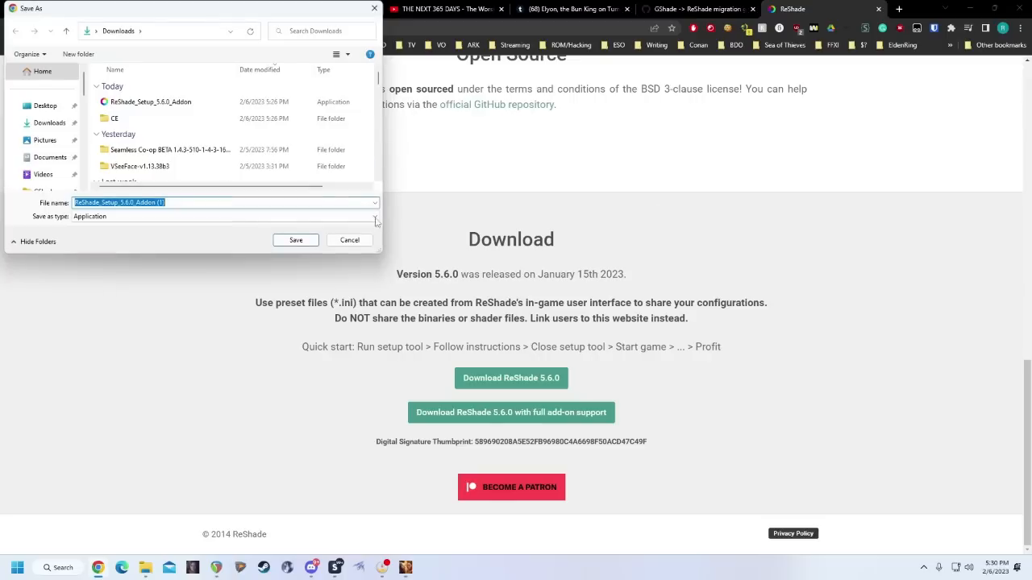
pyautogui.click(354, 244)
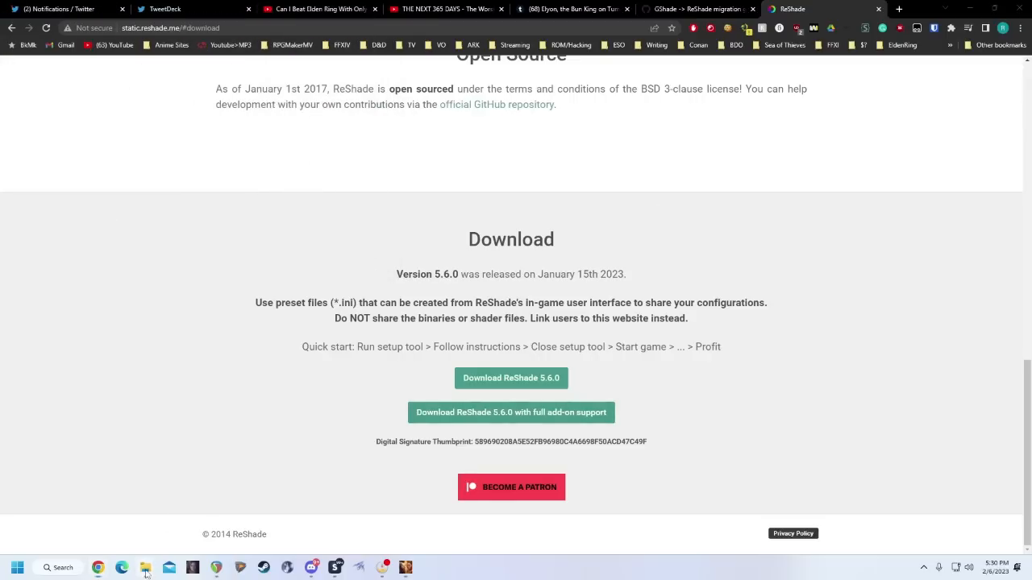
# Launch ReShade_Setup_5.6.0_Addon from the Downloads folder and accept the singleplayer-only warning.
pyautogui.moveTo(146, 568)
pyautogui.click(305, 512)
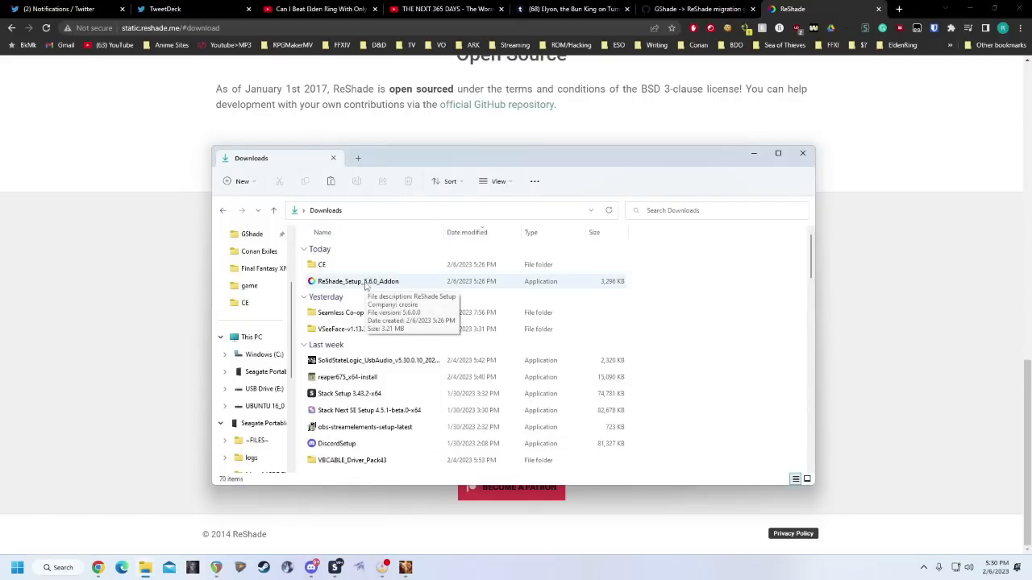
pyautogui.doubleClick(363, 284)
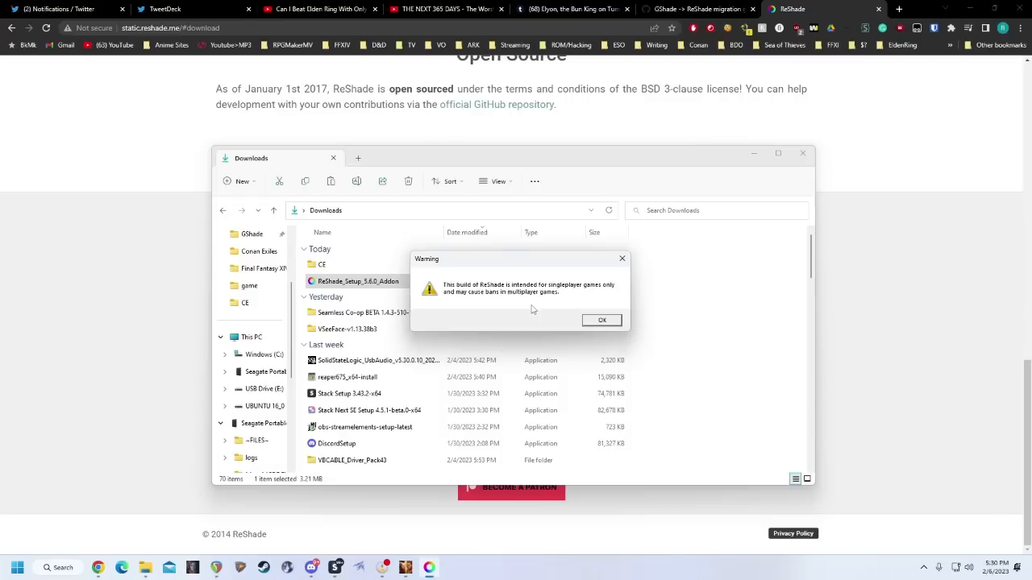
pyautogui.click(599, 320)
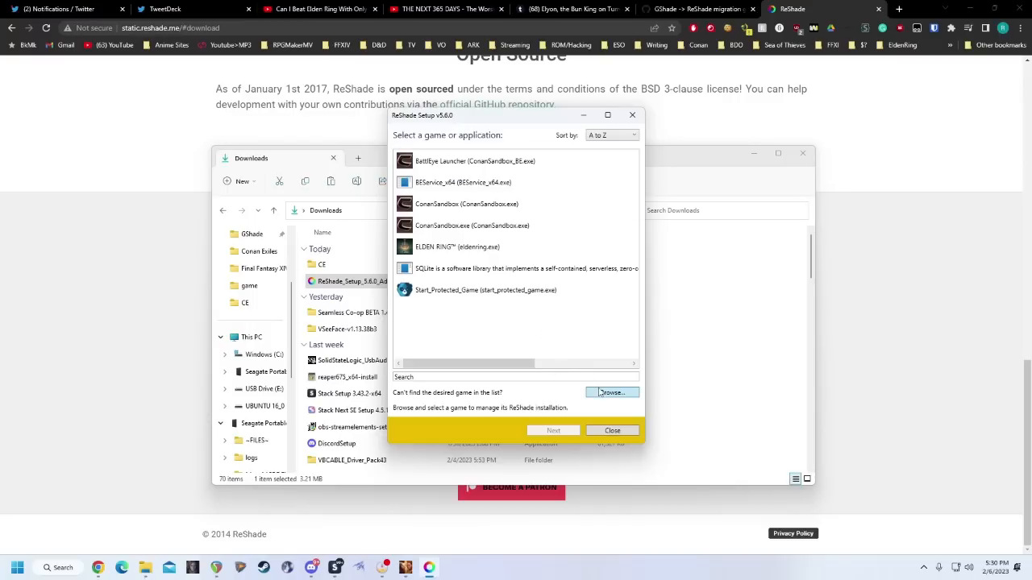
# Choose ffxiv_dx11 in the FINAL FANTASY XIV game folder as the install target and accept DirectX 10/11/12 as rendering API.
pyautogui.click(610, 393)
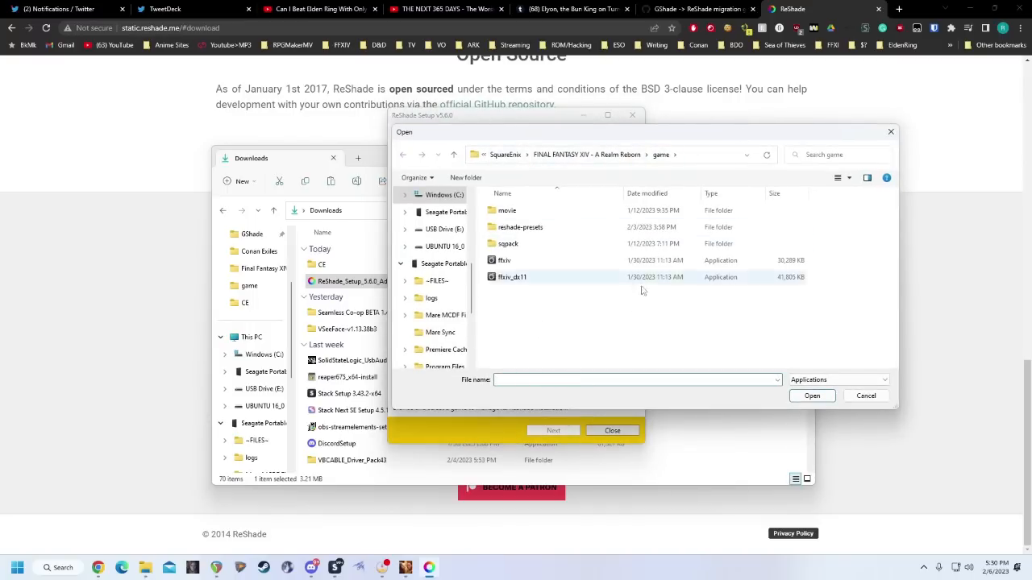
pyautogui.click(523, 280)
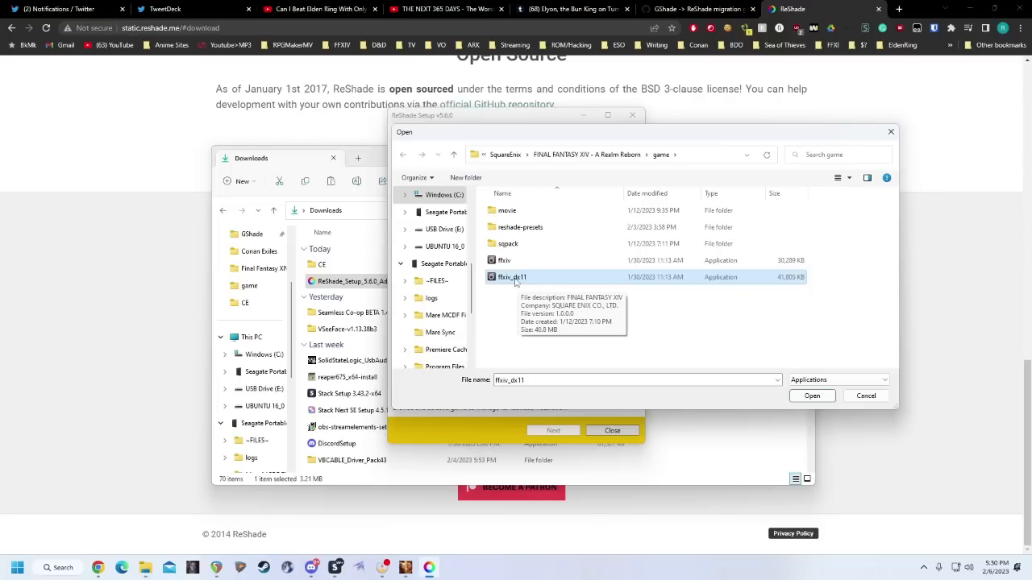
pyautogui.doubleClick(516, 278)
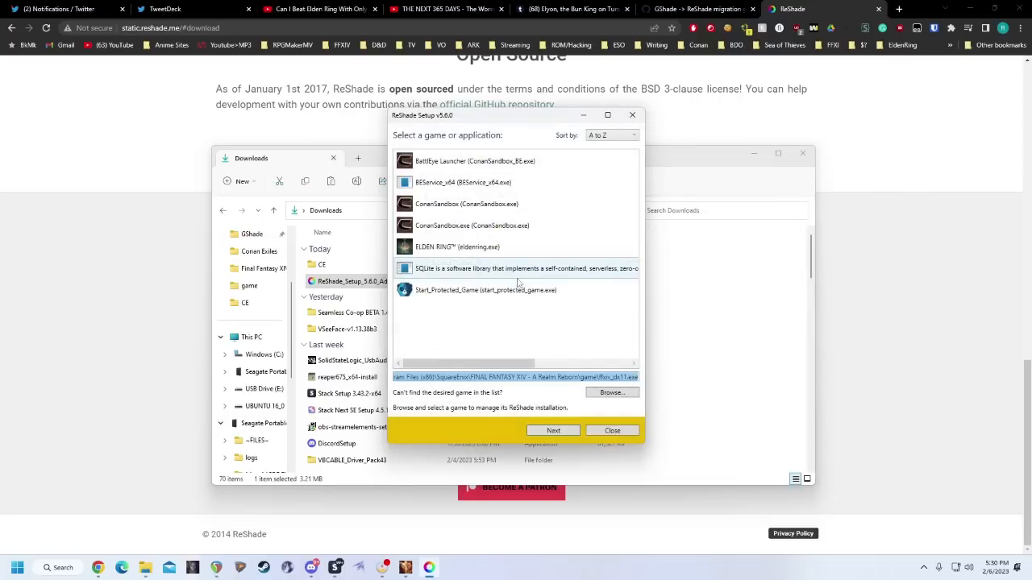
pyautogui.click(567, 431)
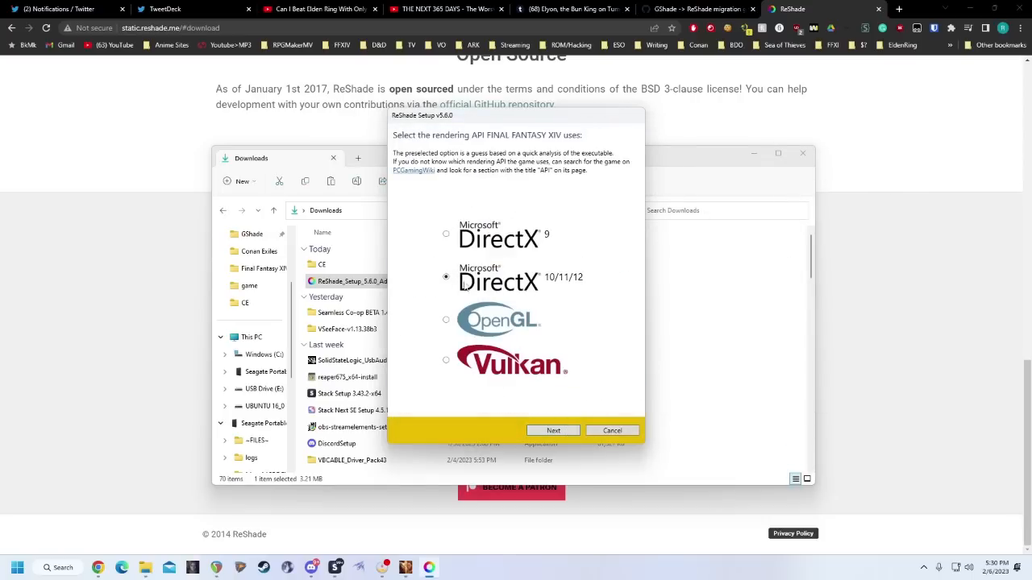
pyautogui.click(570, 429)
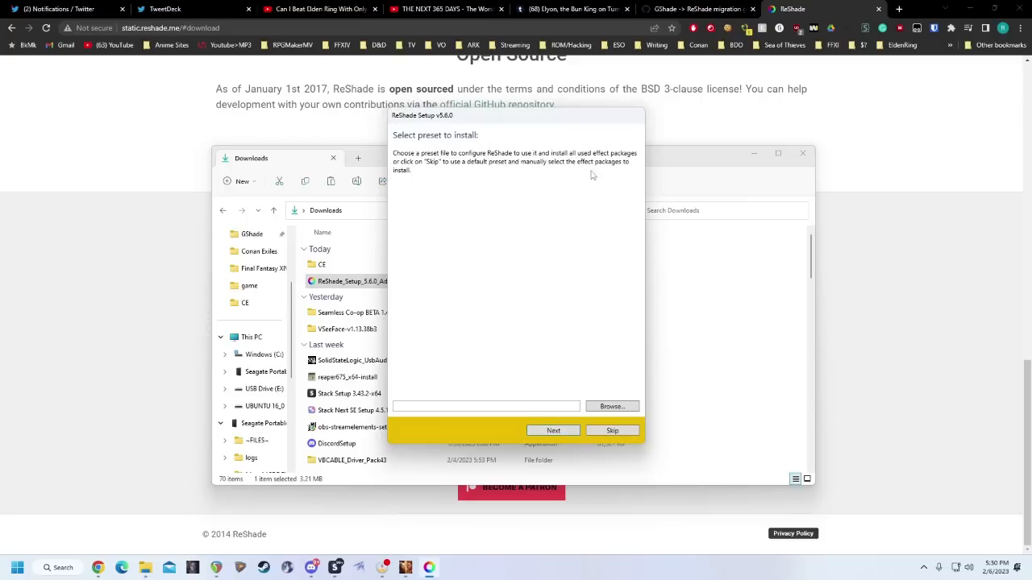
# Skip the preset and effect package selection in ReShade Setup and finish the installation.
pyautogui.click(623, 436)
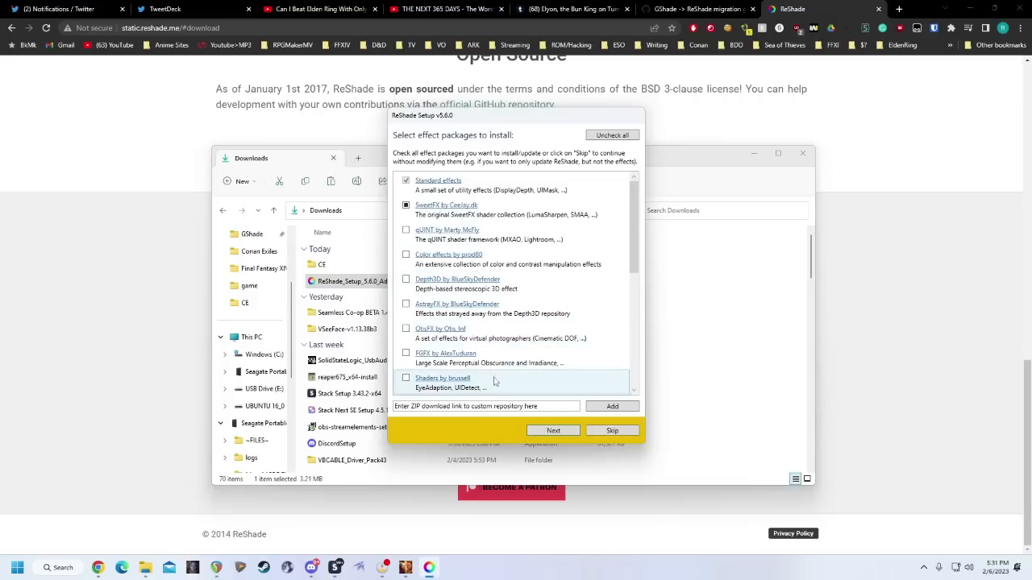
pyautogui.scroll(-5, 487, 300)
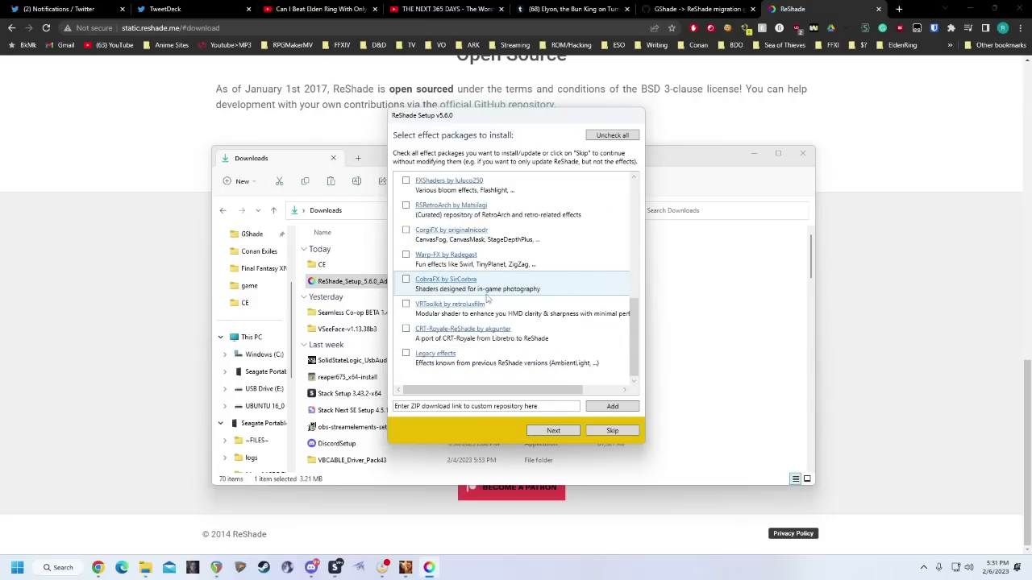
pyautogui.scroll(5, 487, 299)
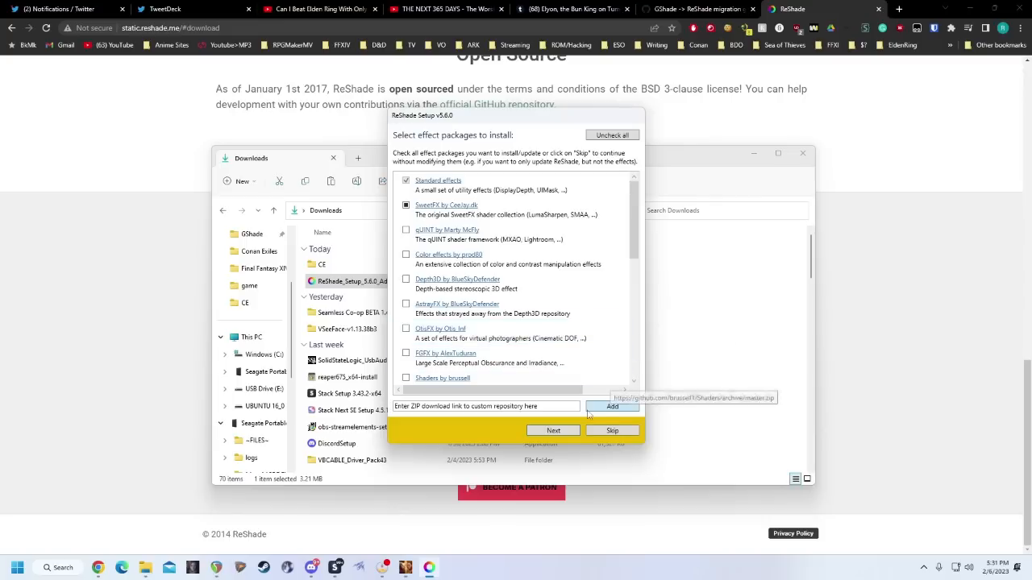
pyautogui.click(606, 431)
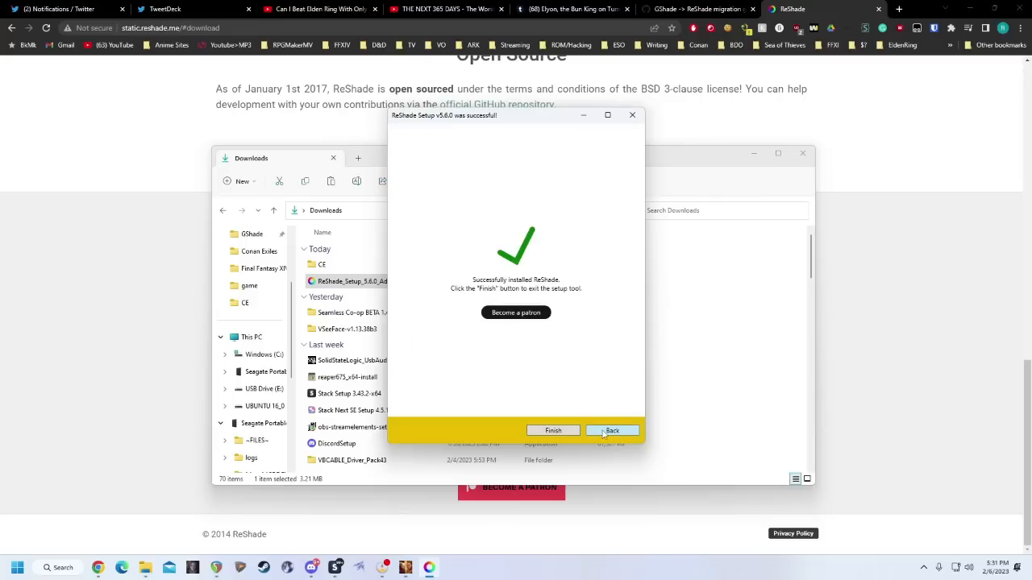
pyautogui.click(564, 434)
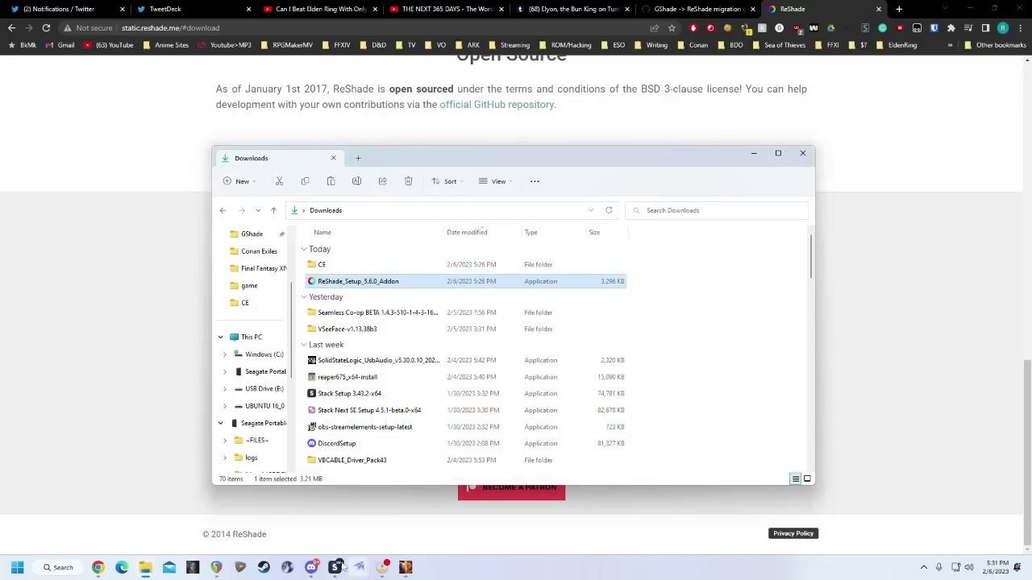
# Check the FINAL FANTASY XIV game folder for the installed dxgi.dll and ReShade files.
pyautogui.moveTo(147, 573)
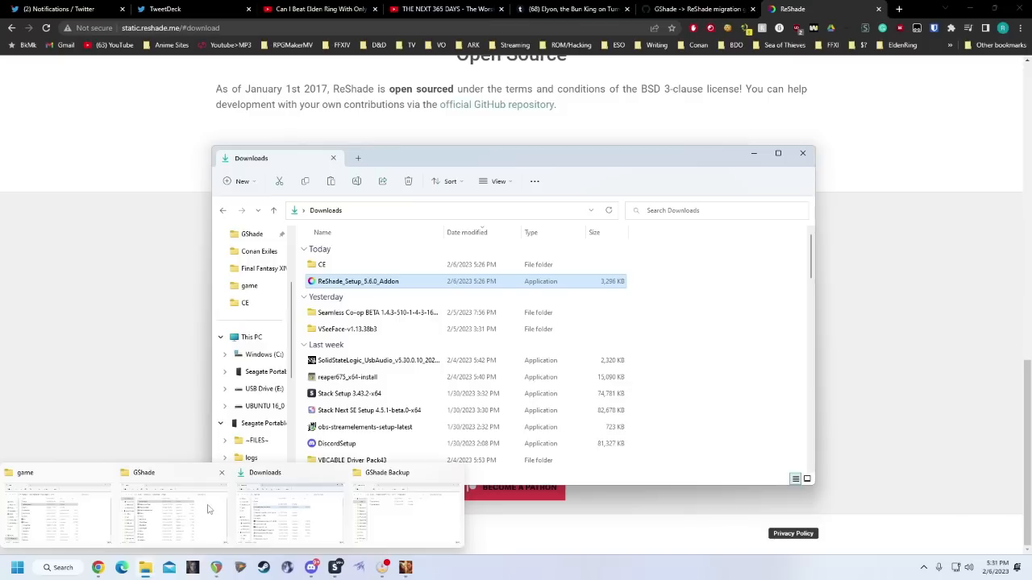
pyautogui.click(90, 508)
pyautogui.scroll(-1, 336, 381)
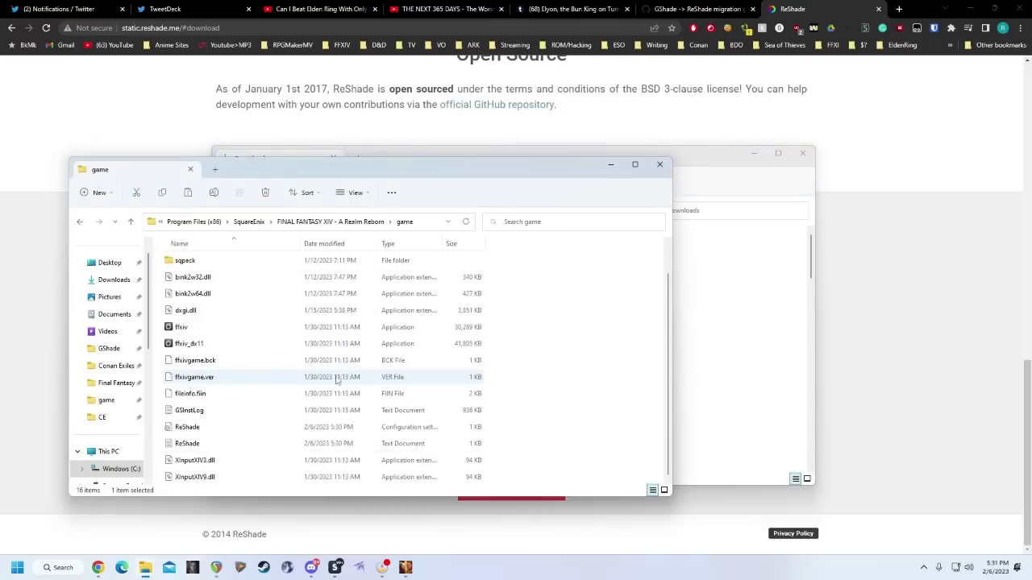
pyautogui.moveTo(198, 314)
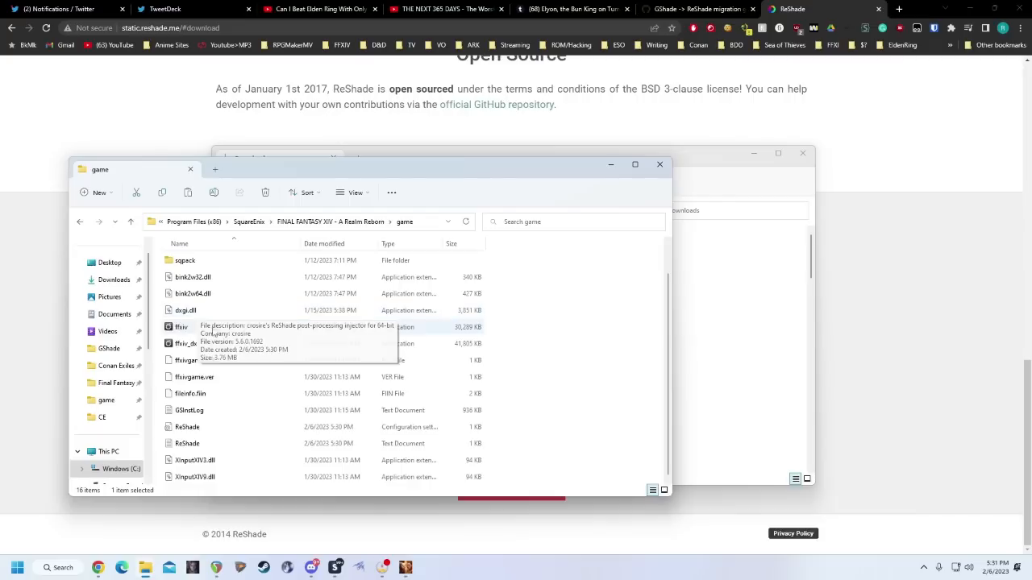
pyautogui.moveTo(201, 433)
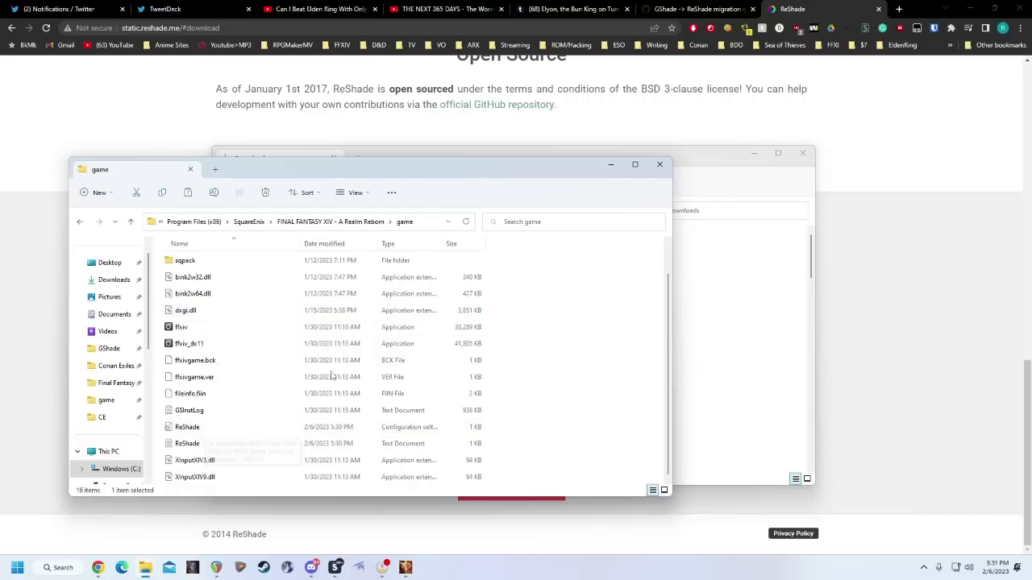
pyautogui.scroll(1, 234, 355)
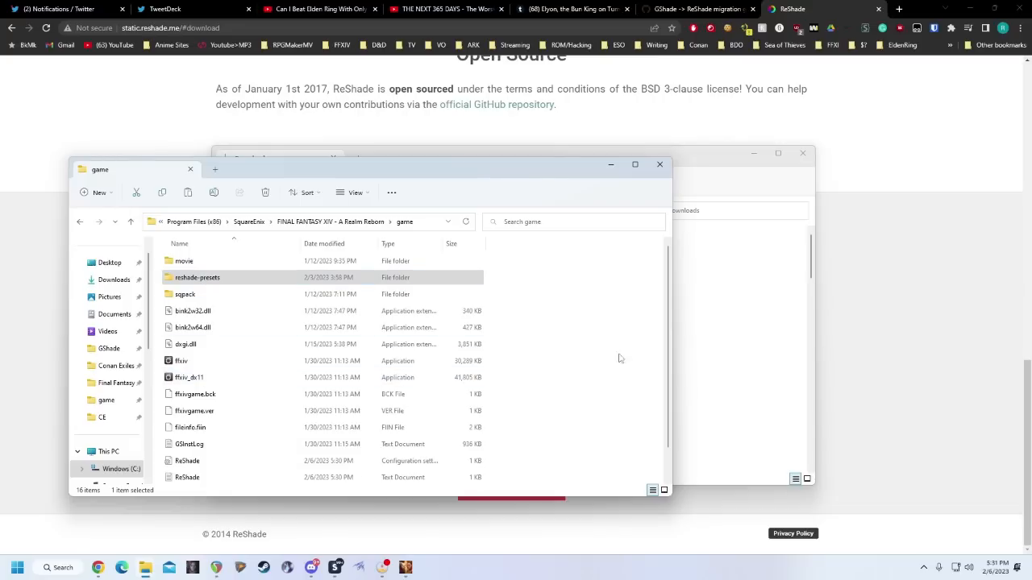
# Copy the gshade-presets and gshade-shaders folders from GShade Backup into the FINAL FANTASY XIV game folder.
pyautogui.click(683, 323)
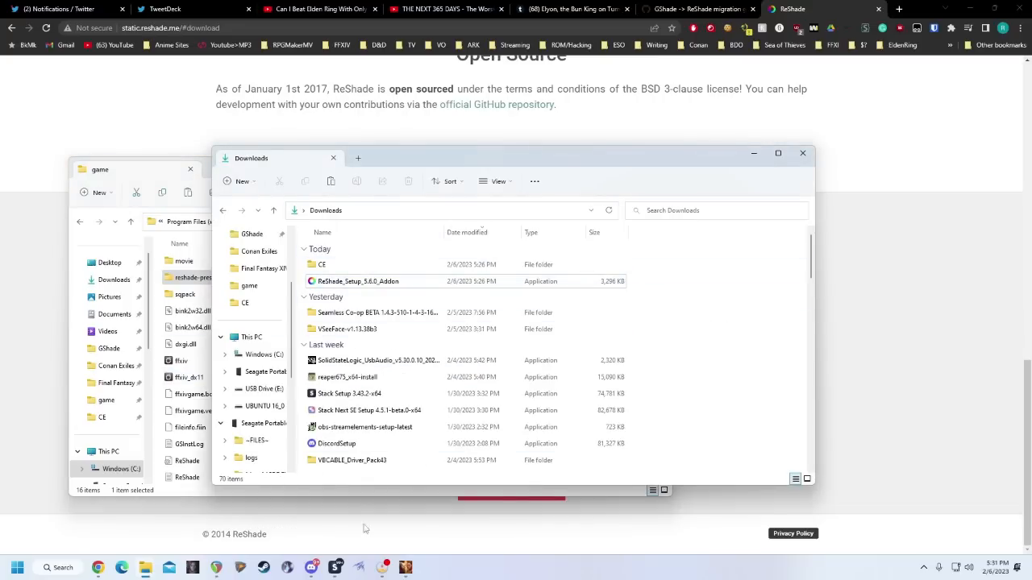
pyautogui.moveTo(147, 571)
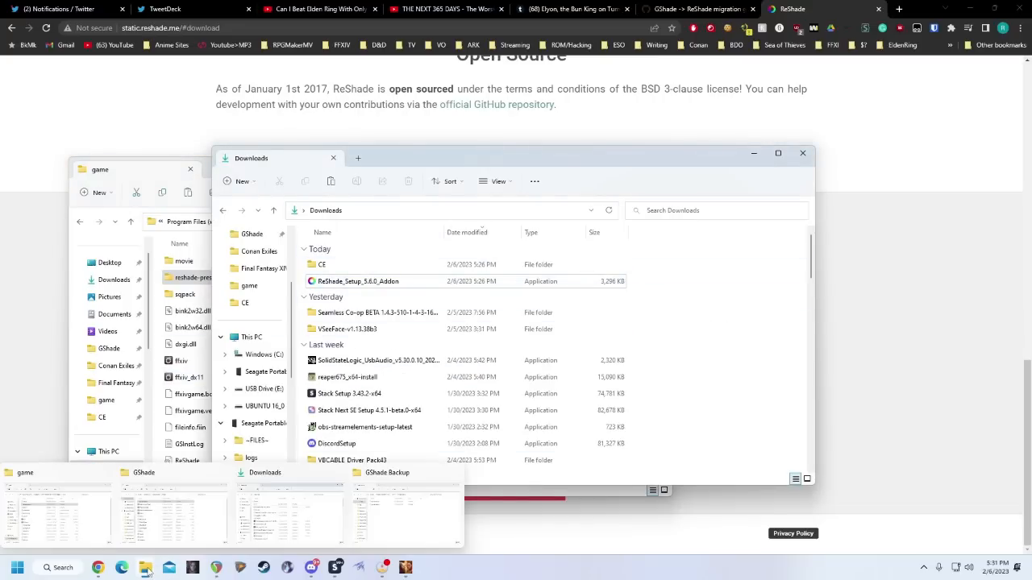
pyautogui.click(409, 509)
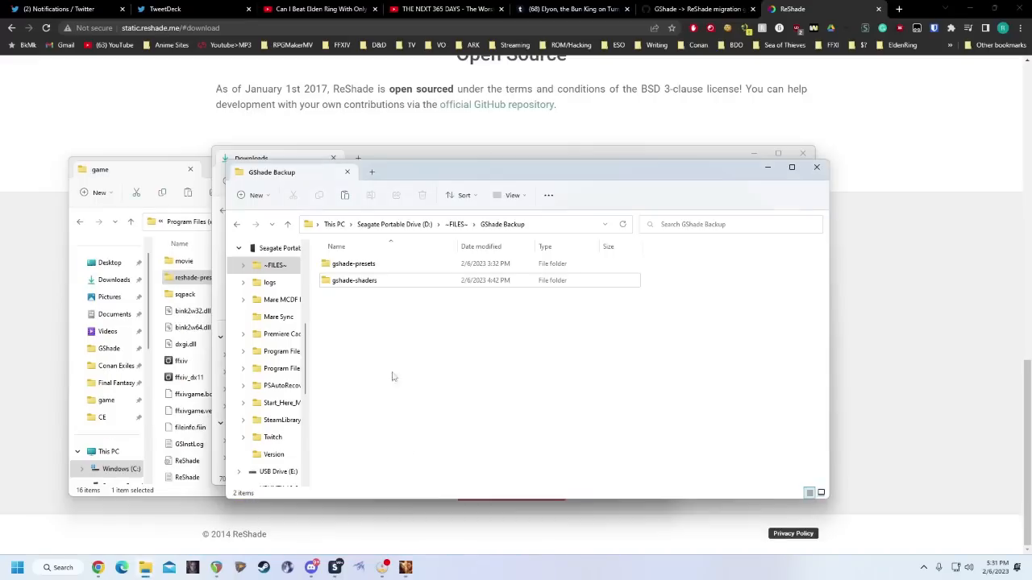
pyautogui.click(369, 282)
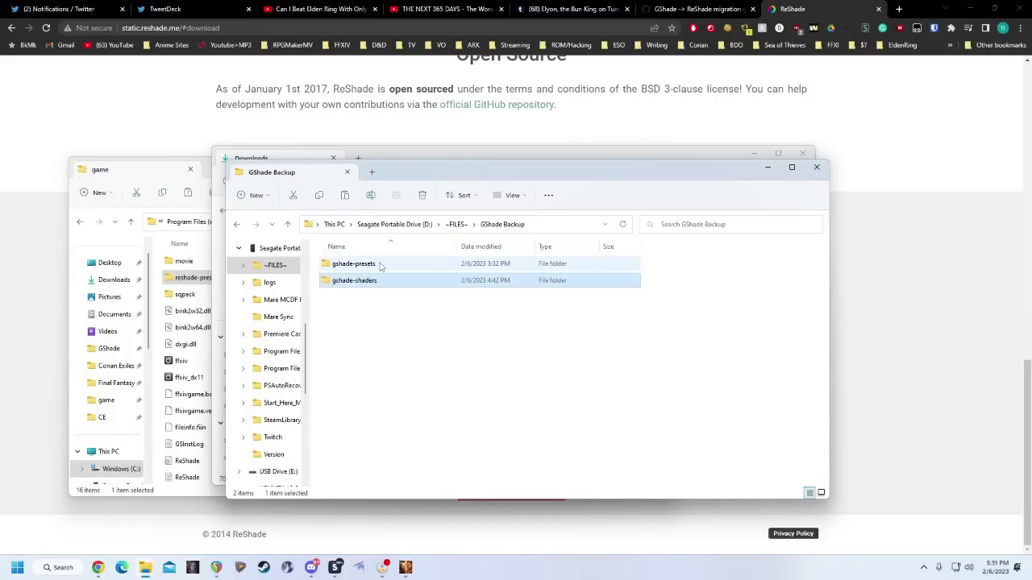
pyautogui.keyDown('ctrl'); pyautogui.click(381, 267); pyautogui.keyUp('ctrl')
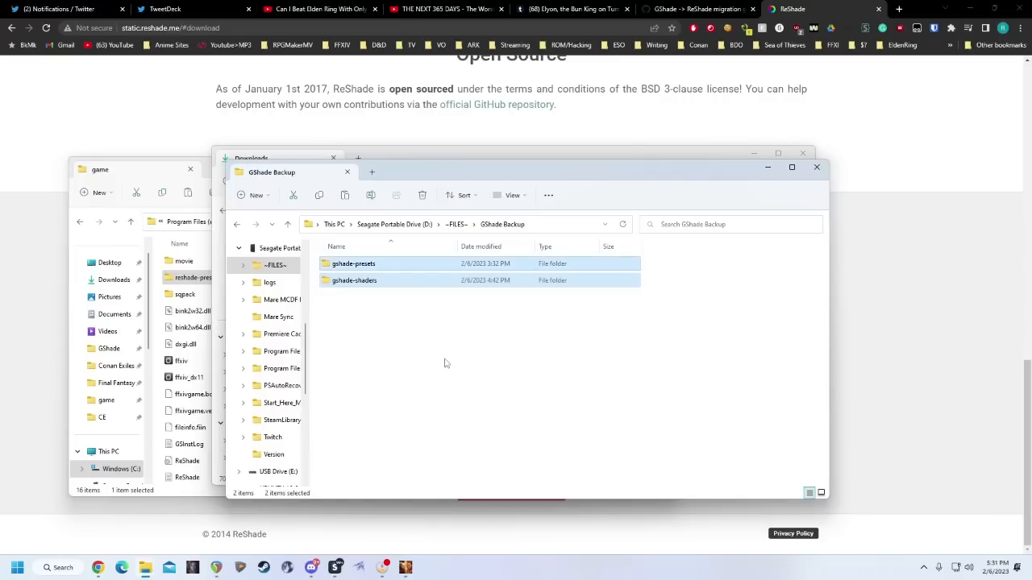
pyautogui.moveTo(370, 269); pyautogui.dragTo(161, 276)
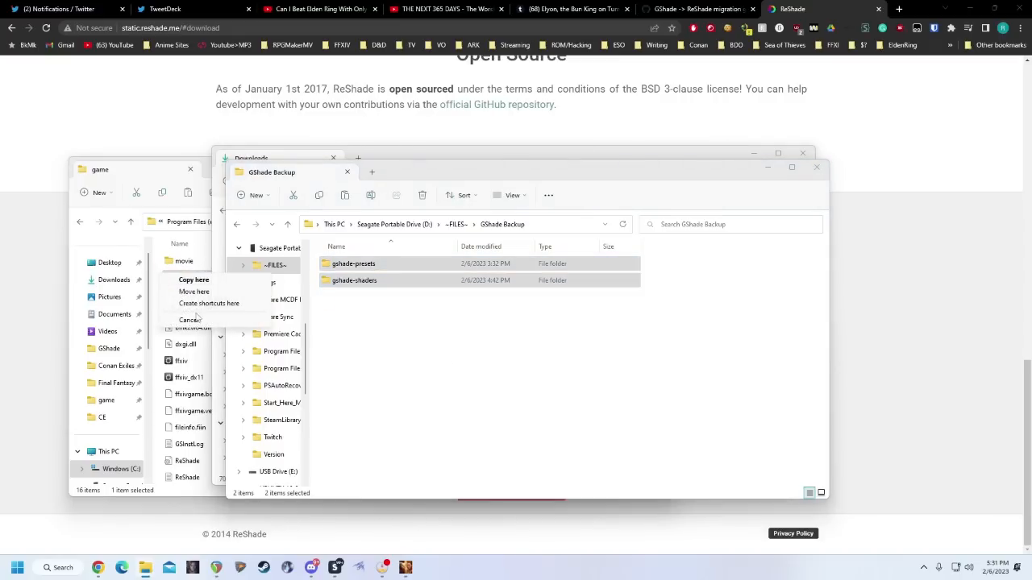
pyautogui.click(202, 281)
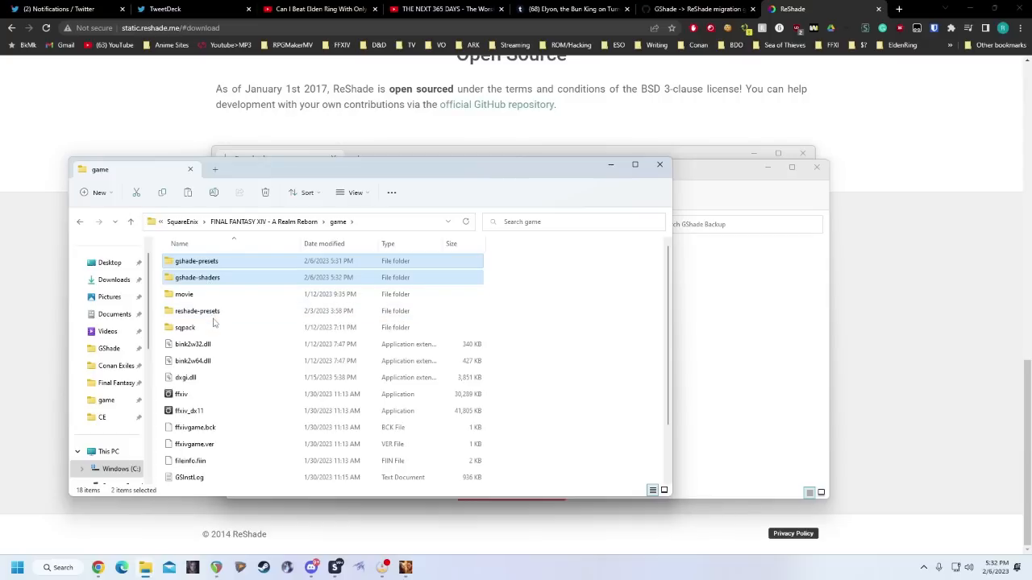
# Permanently delete the old reshade-presets folder from the game folder.
pyautogui.click(205, 278)
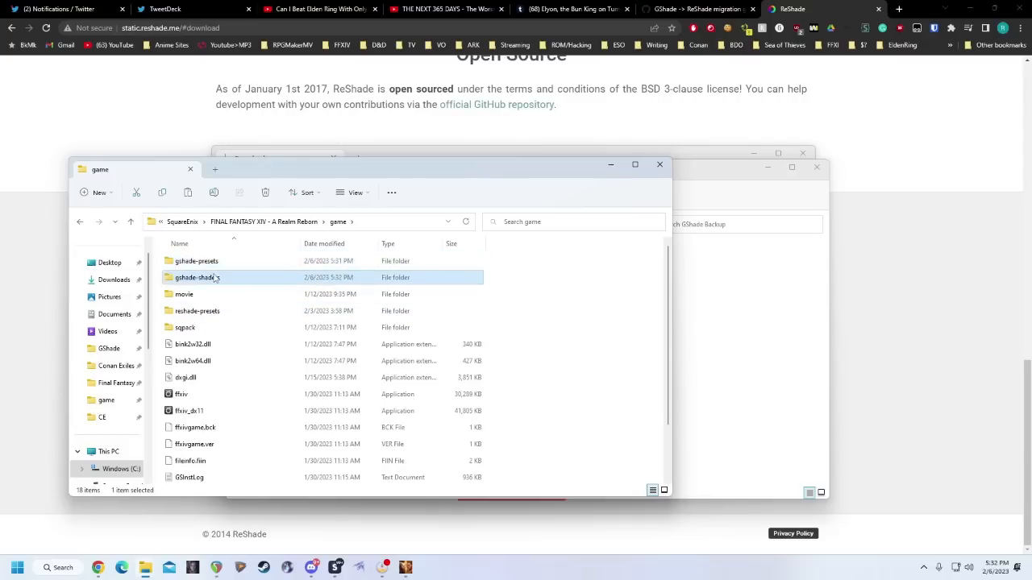
pyautogui.click(208, 267)
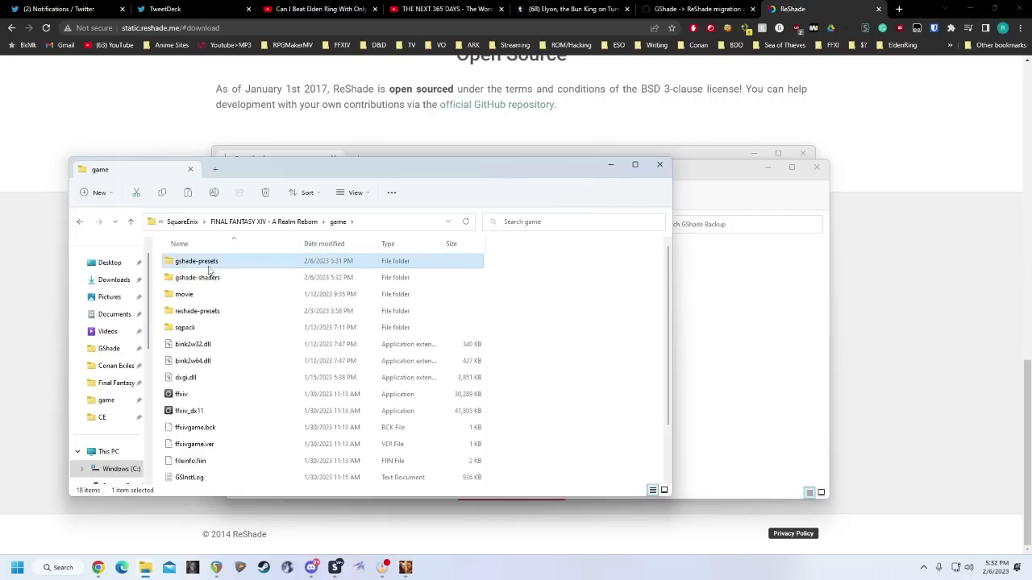
pyautogui.click(208, 314)
pyautogui.hotkey('shift', 'Delete')
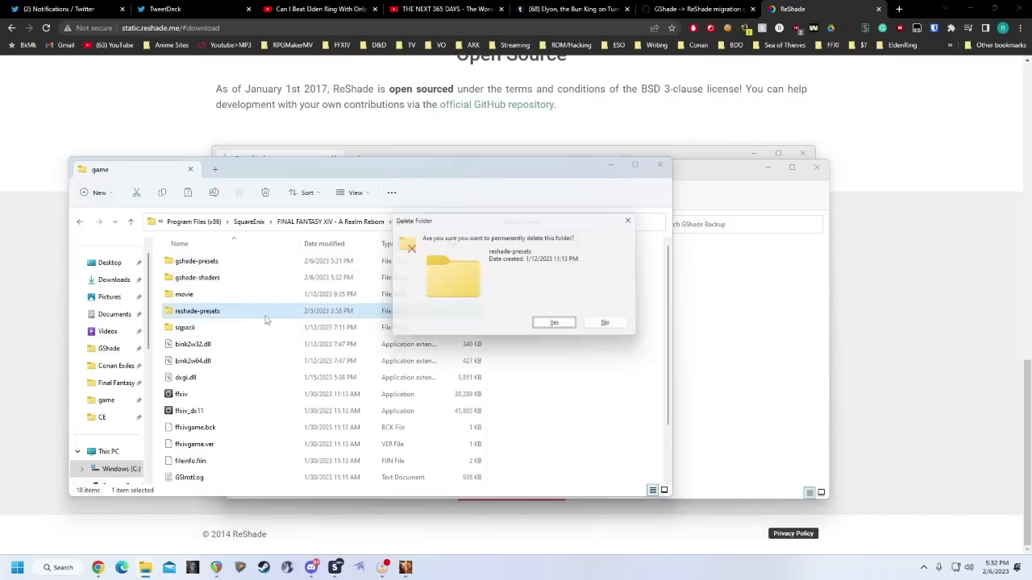
pyautogui.press('Escape')
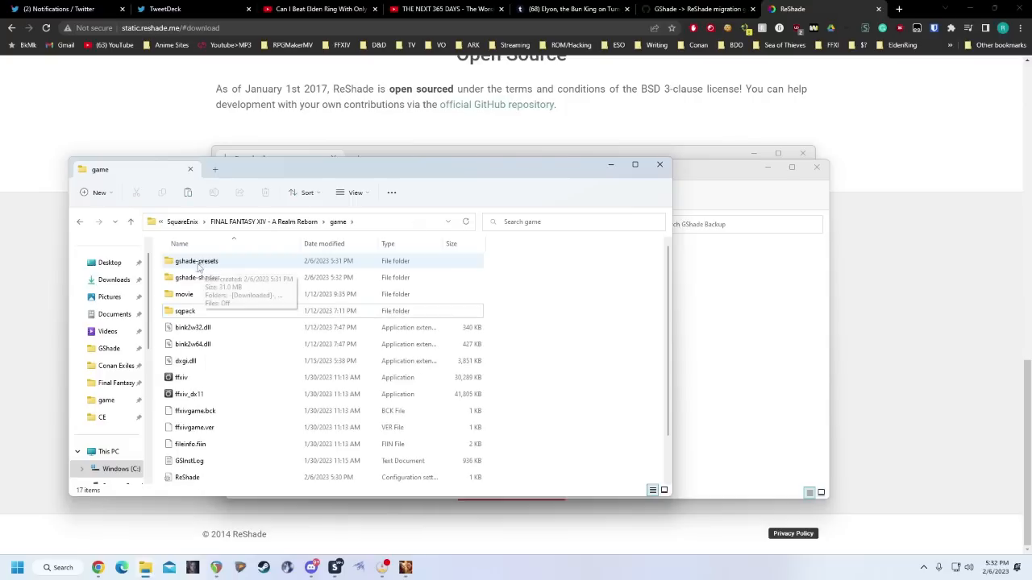
# Rename the copied gshade-presets folder in the game folder as reshade-presets.
pyautogui.click(193, 267)
pyautogui.press('F2')
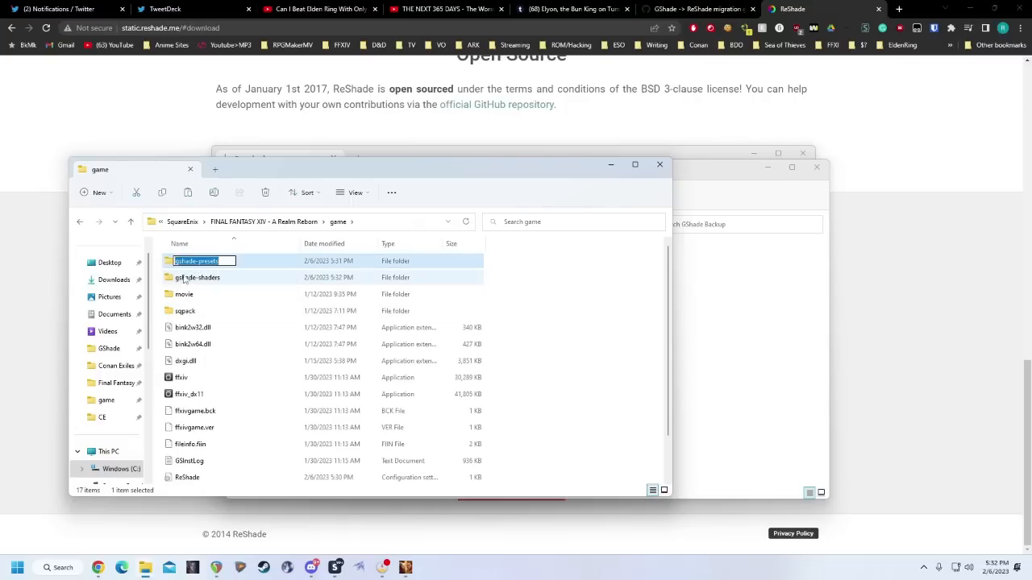
pyautogui.press('Home')
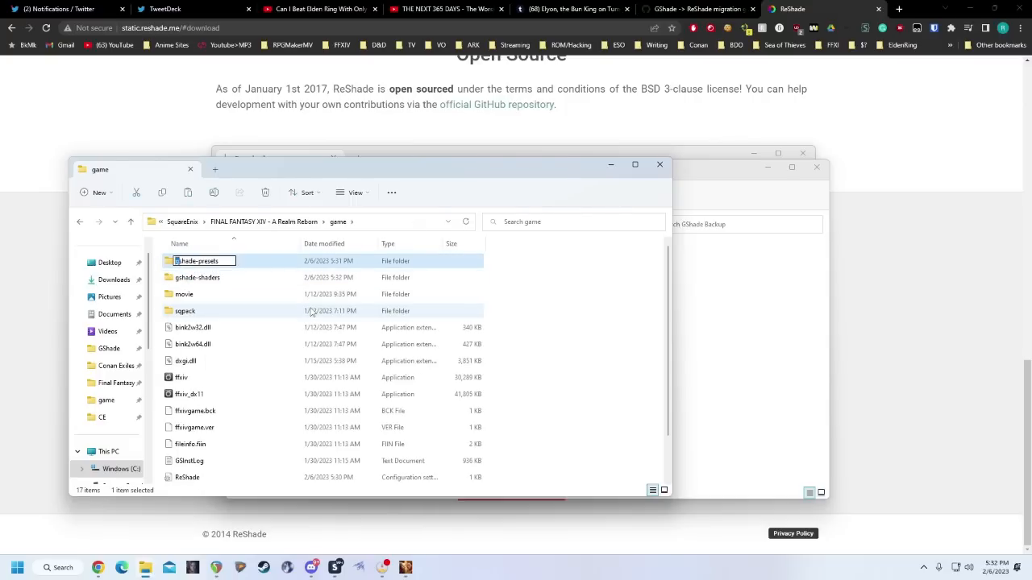
pyautogui.write('re')
pyautogui.click(191, 279)
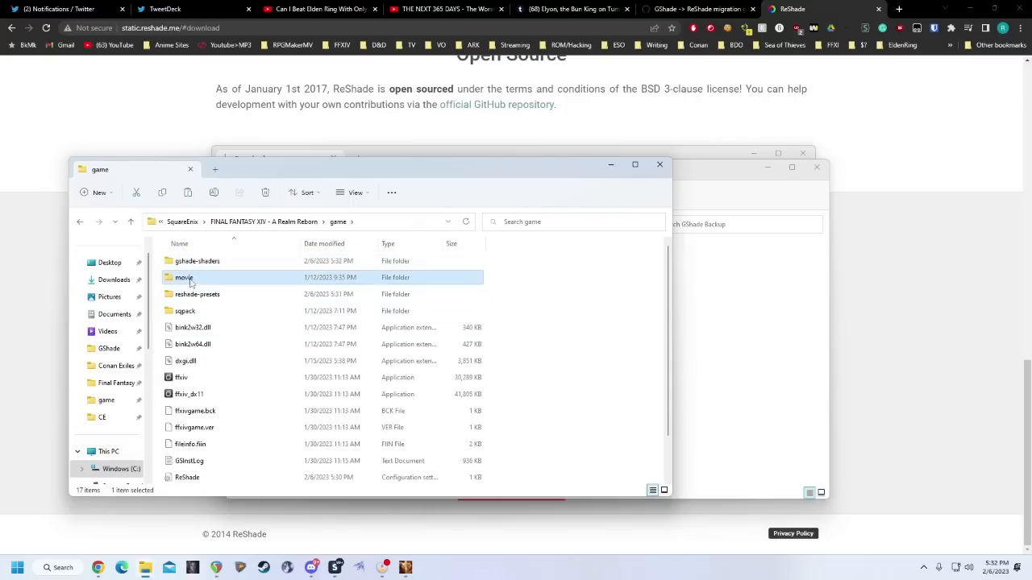
# Rename the copied gshade-shaders folder in the game folder as reshade-shaders.
pyautogui.click(194, 266)
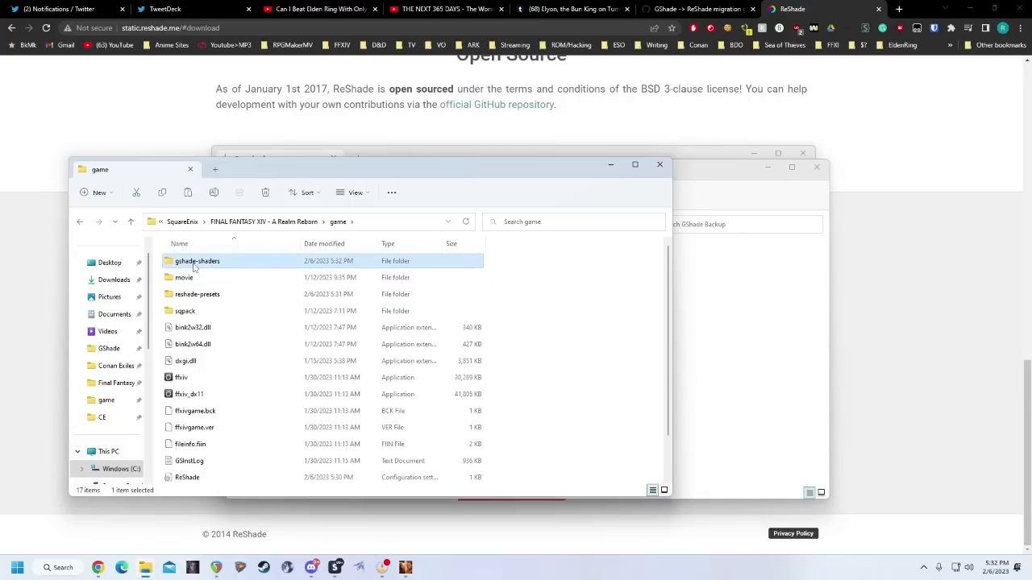
pyautogui.press('F2')
pyautogui.click(178, 261)
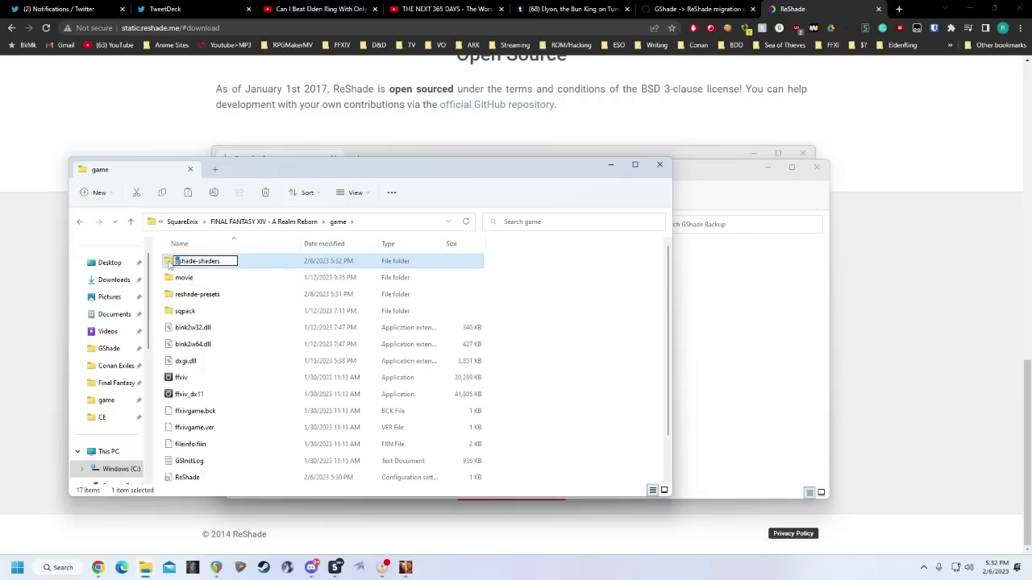
pyautogui.press('BackSpace')
pyautogui.write('re')
pyautogui.press('Return')
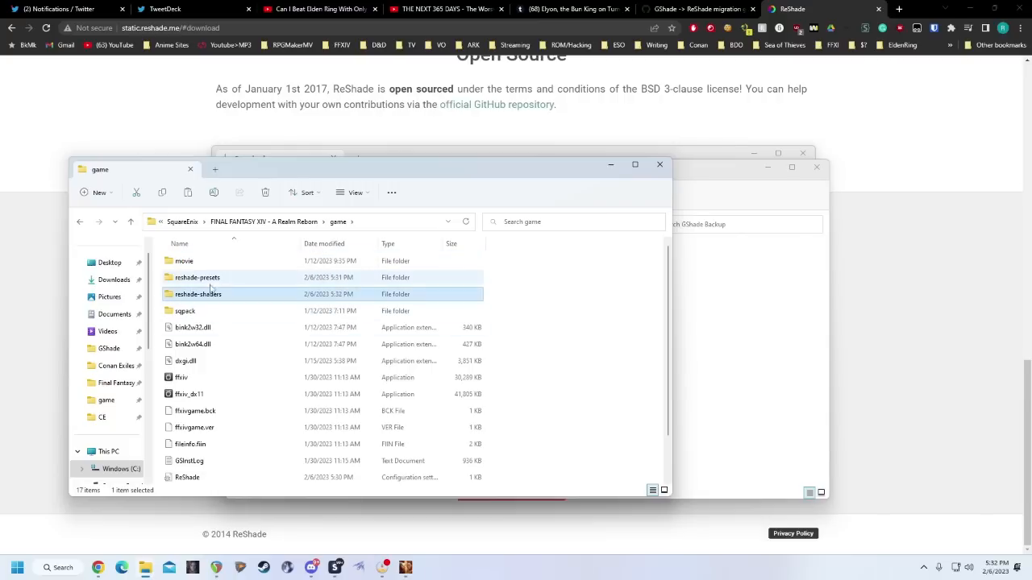
pyautogui.click(208, 280)
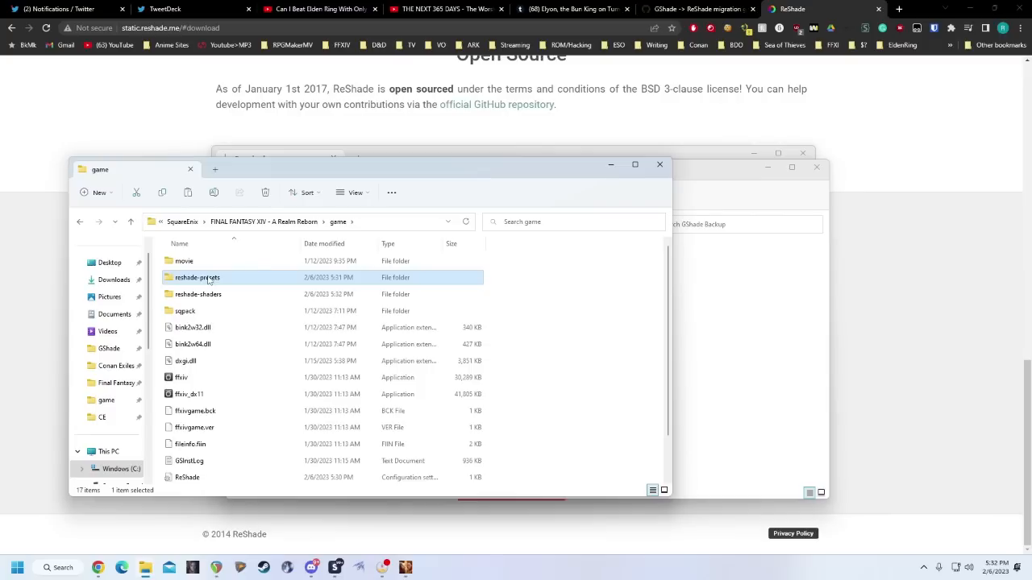
pyautogui.click(208, 280)
pyautogui.rightClick(204, 300)
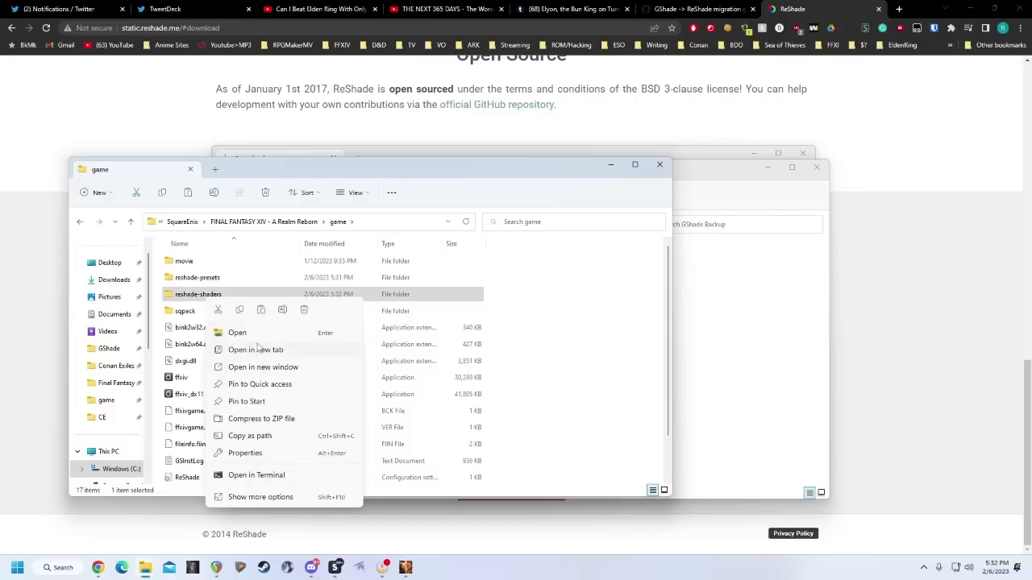
pyautogui.click(270, 498)
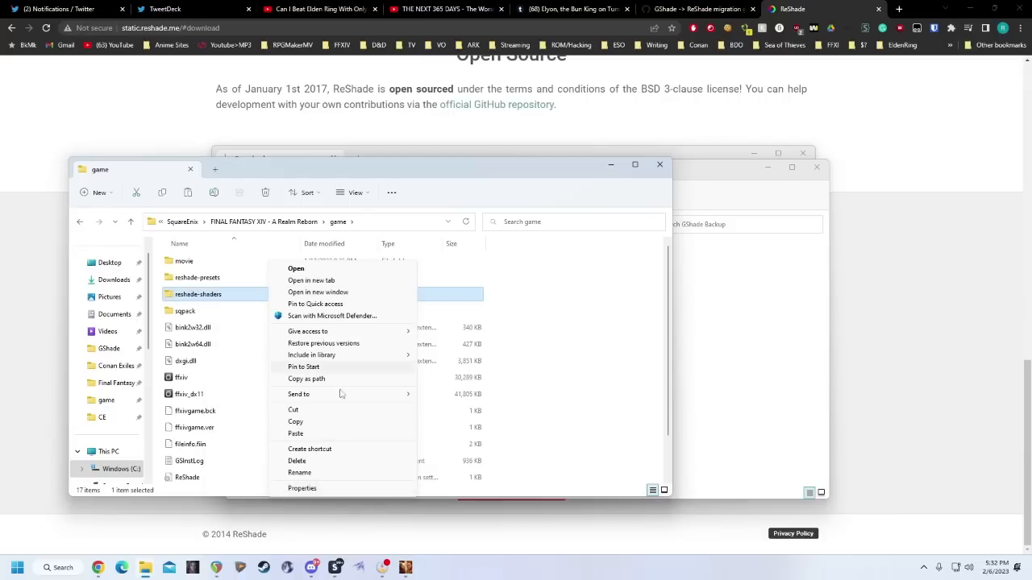
pyautogui.click(309, 476)
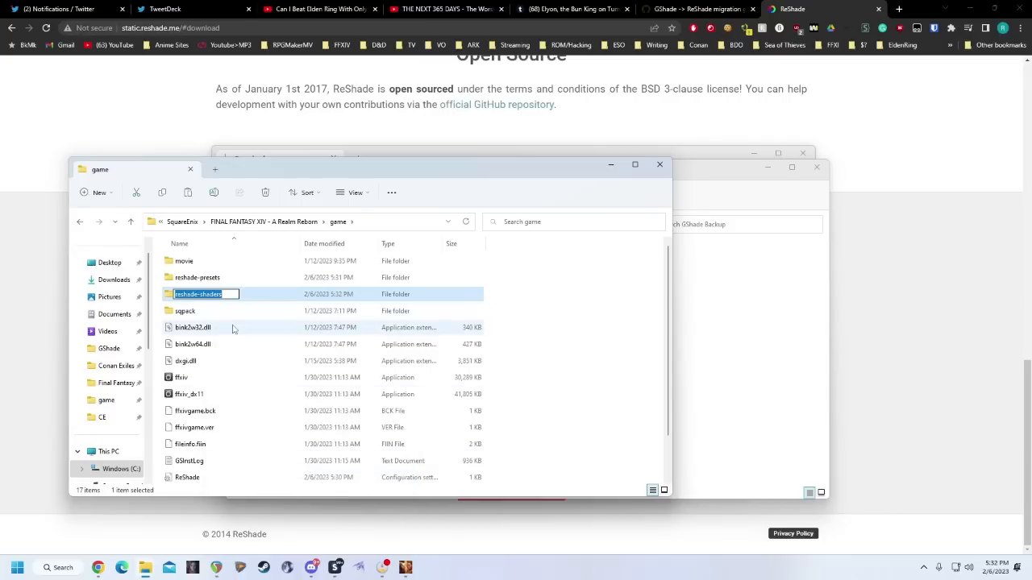
pyautogui.click(315, 283)
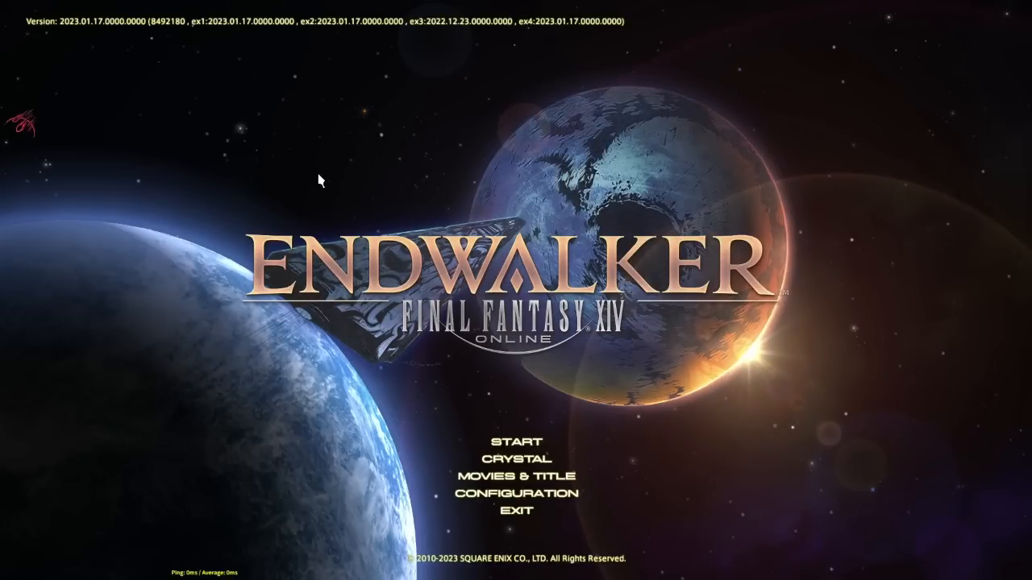
# Open the ReShade overlay's settings and add the ComputeShaders folder inside reshade-shaders to the effect search paths.
pyautogui.press('Home')
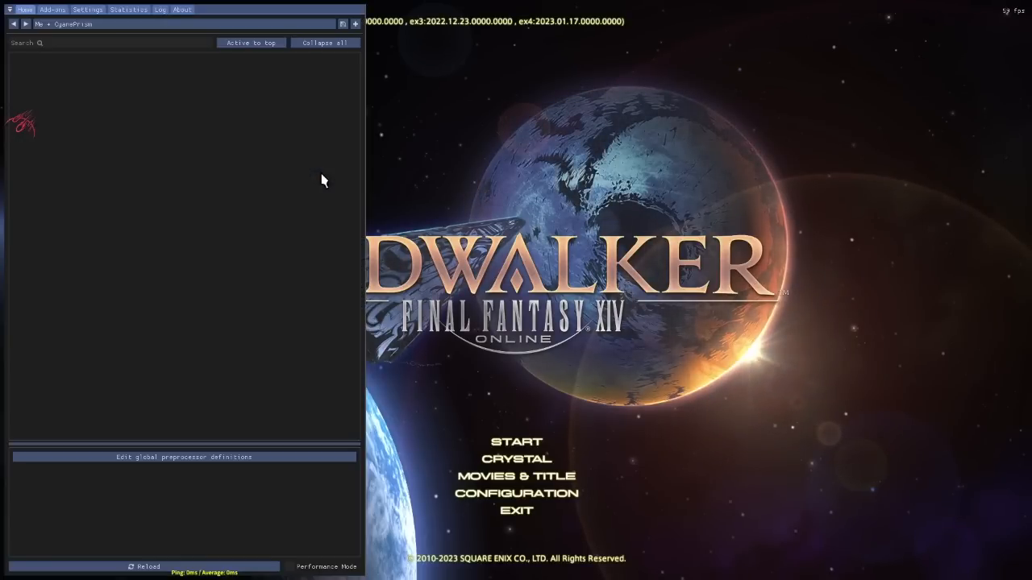
pyautogui.click(89, 11)
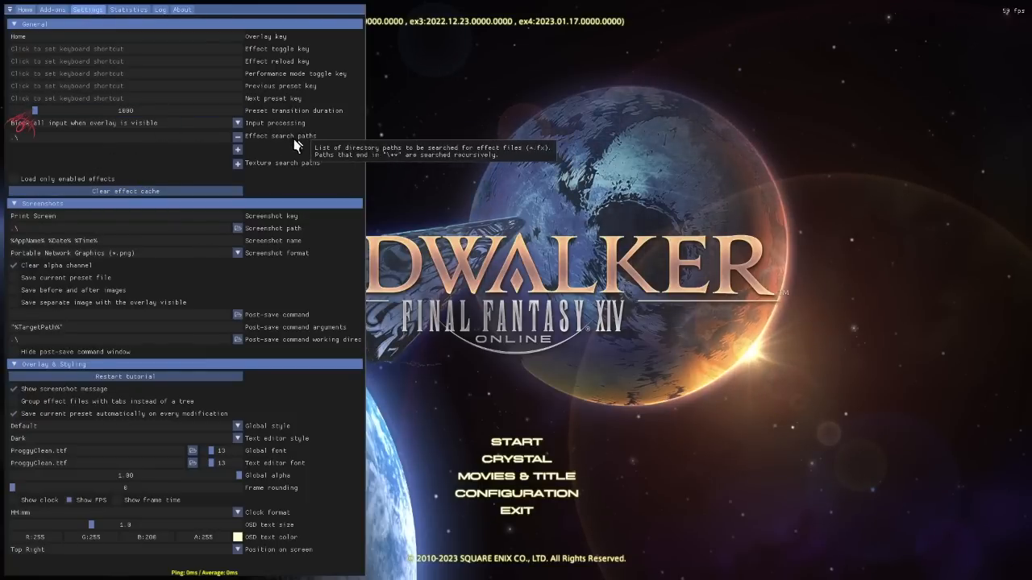
pyautogui.click(241, 152)
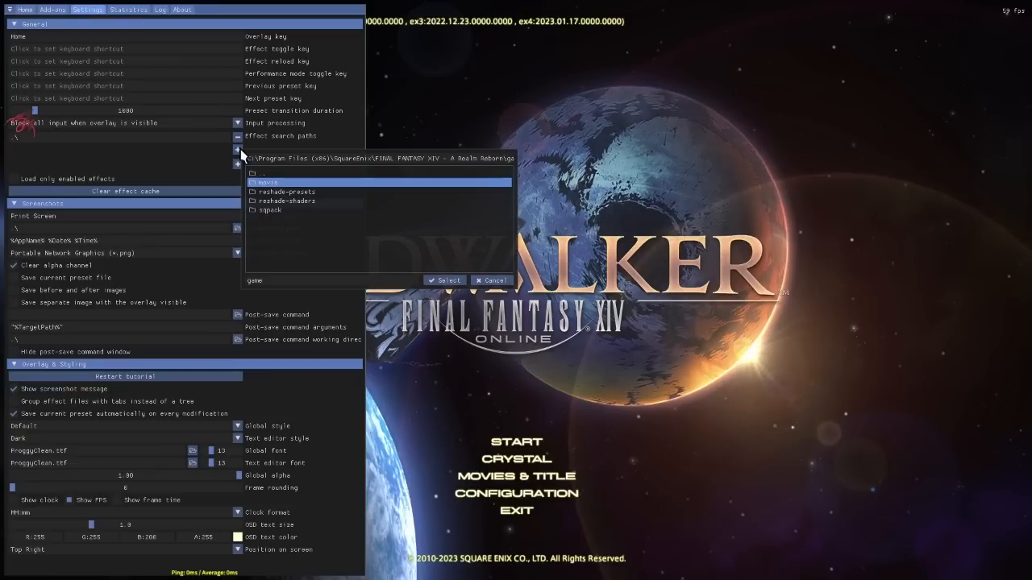
pyautogui.doubleClick(304, 201)
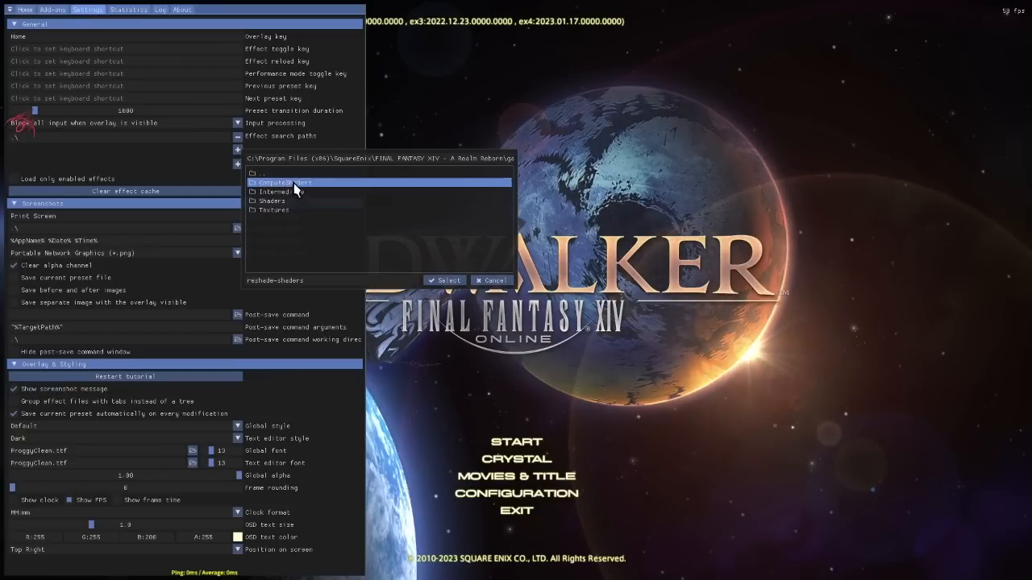
pyautogui.doubleClick(274, 183)
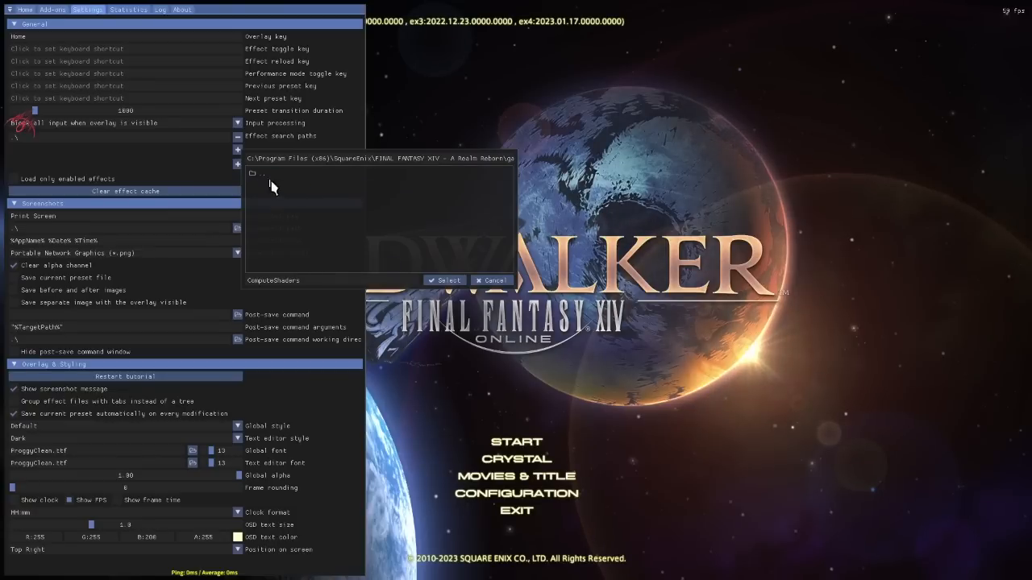
pyautogui.click(441, 281)
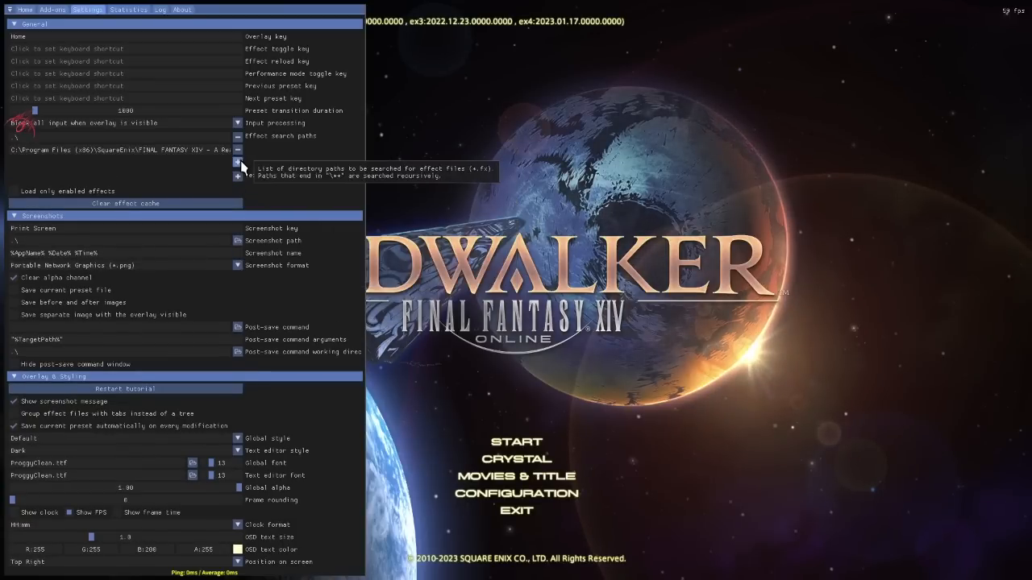
# Add the Shaders folder inside reshade-shaders as another effect search path.
pyautogui.click(238, 163)
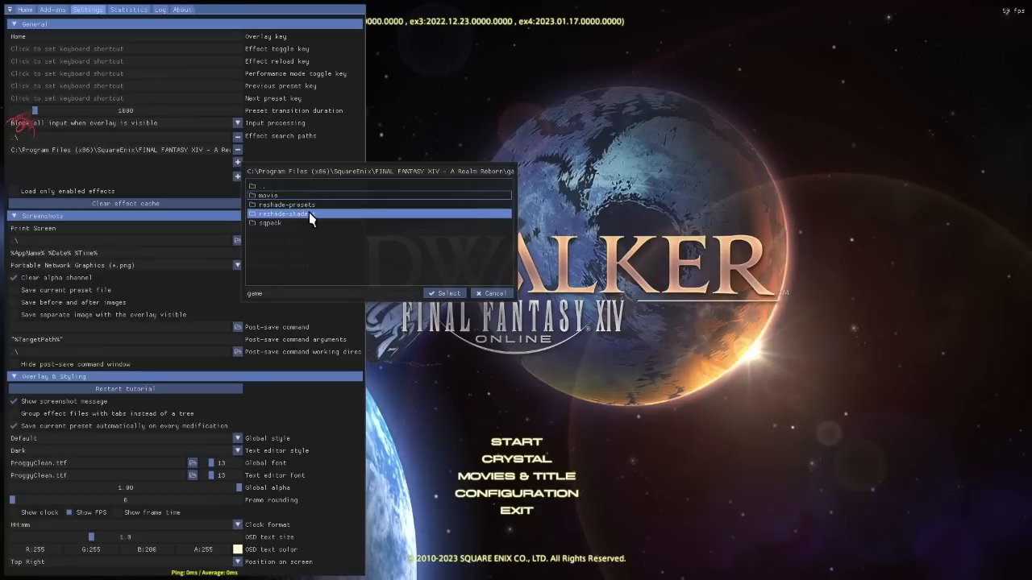
pyautogui.doubleClick(283, 214)
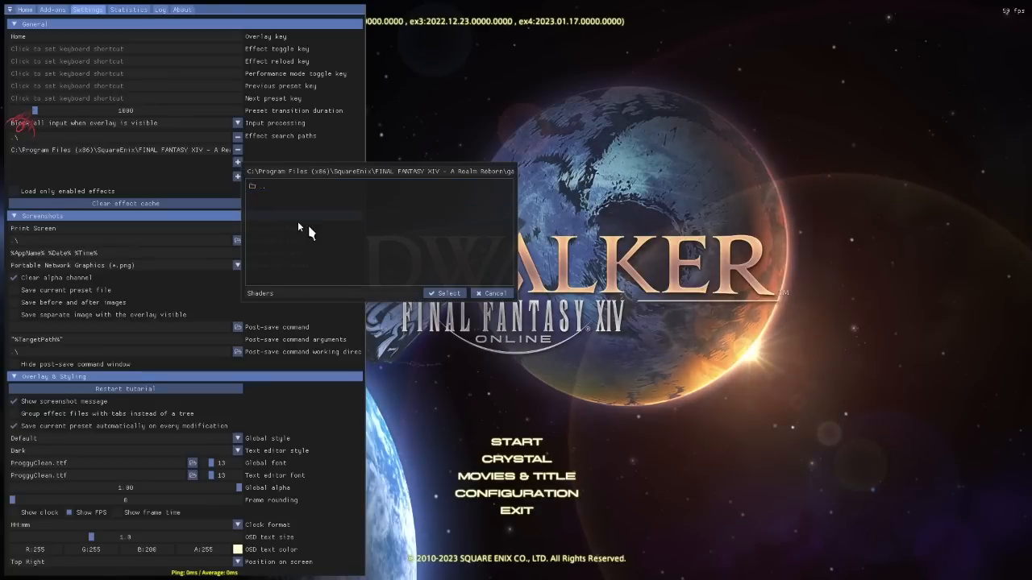
pyautogui.click(445, 292)
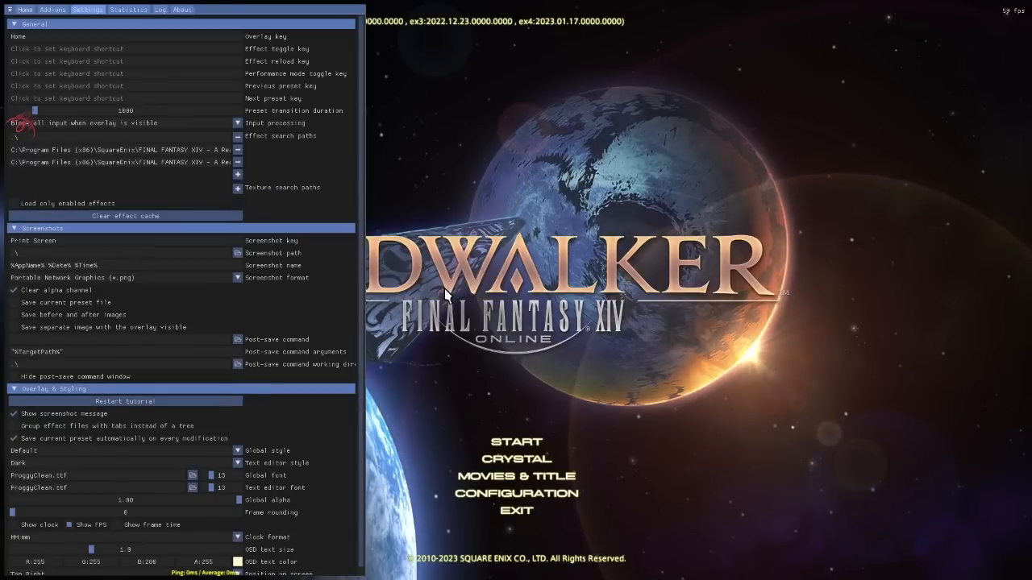
# Add the Textures folder inside reshade-shaders to the texture search paths.
pyautogui.click(237, 188)
pyautogui.doubleClick(288, 241)
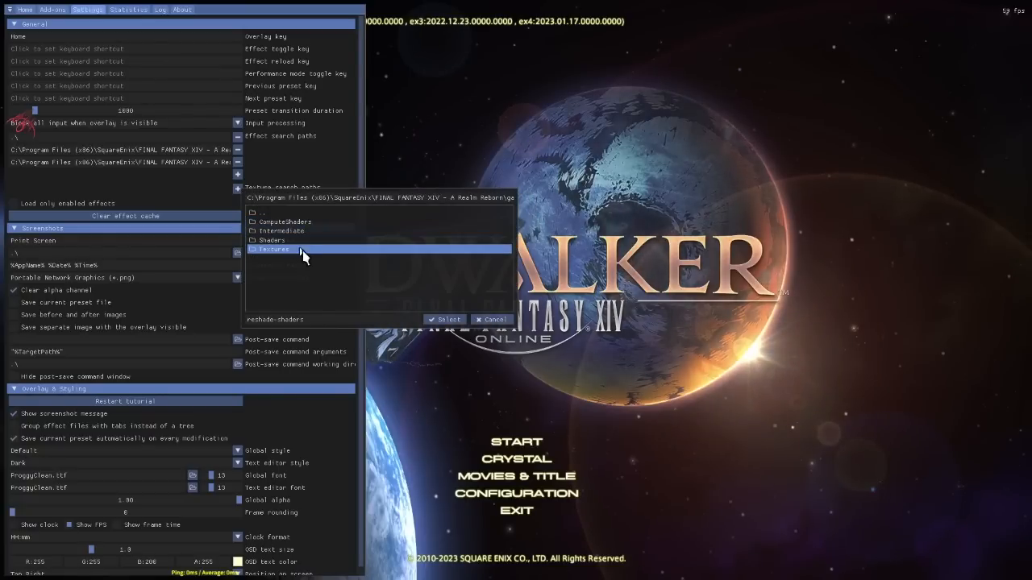
pyautogui.click(294, 250)
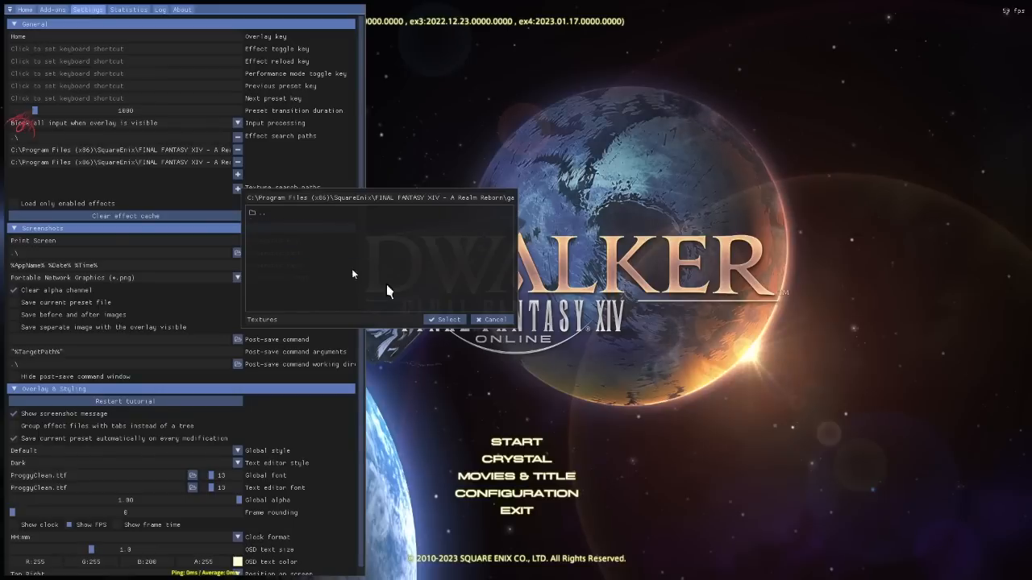
pyautogui.click(444, 319)
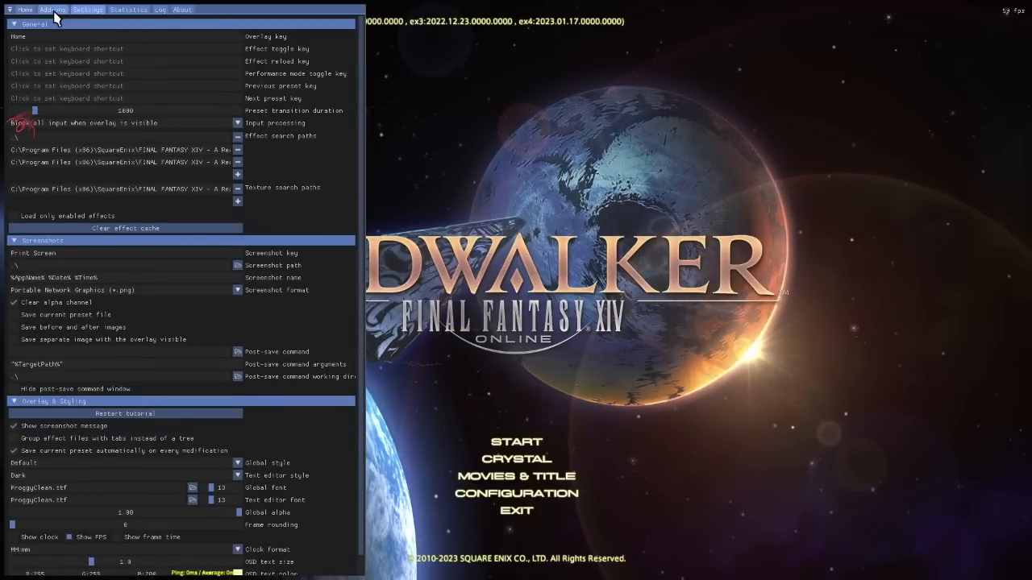
# Browse the restored reshade-presets folders and load the preset [Kyren] Ethereal.ini.
pyautogui.click(26, 11)
pyautogui.click(125, 24)
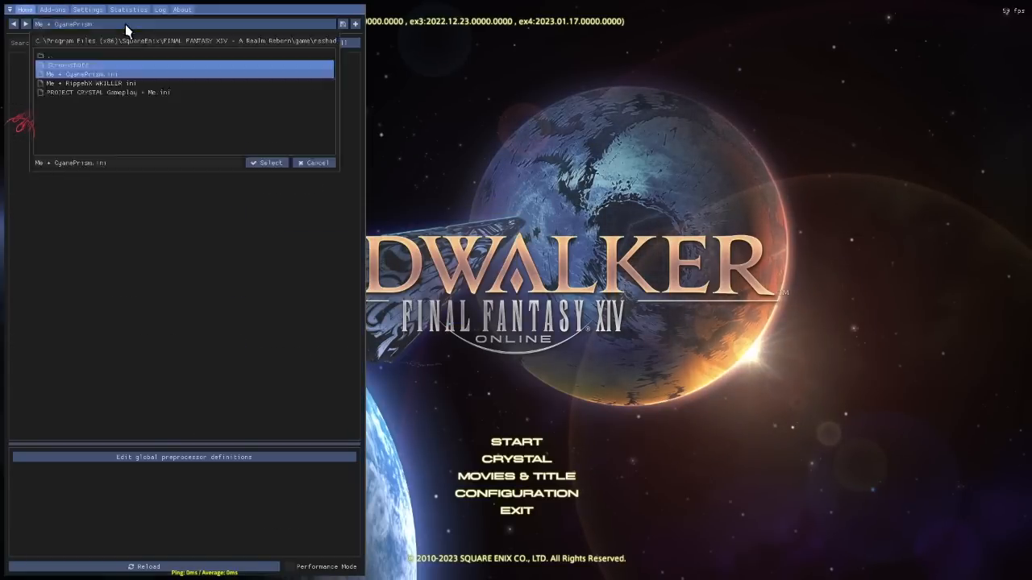
pyautogui.doubleClick(78, 57)
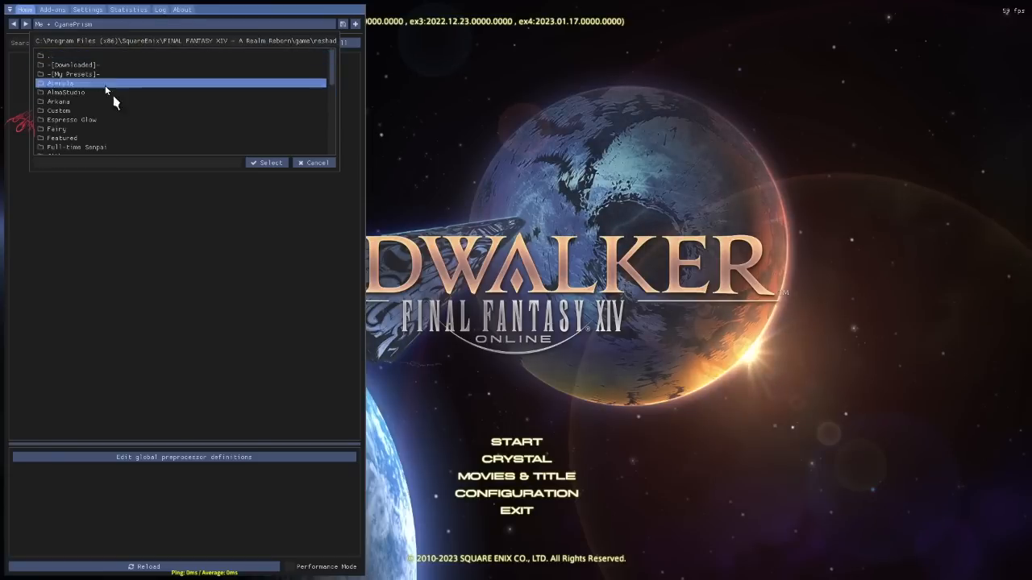
pyautogui.scroll(-5, 113, 97)
pyautogui.click(134, 147)
pyautogui.click(132, 138)
pyautogui.doubleClick(130, 137)
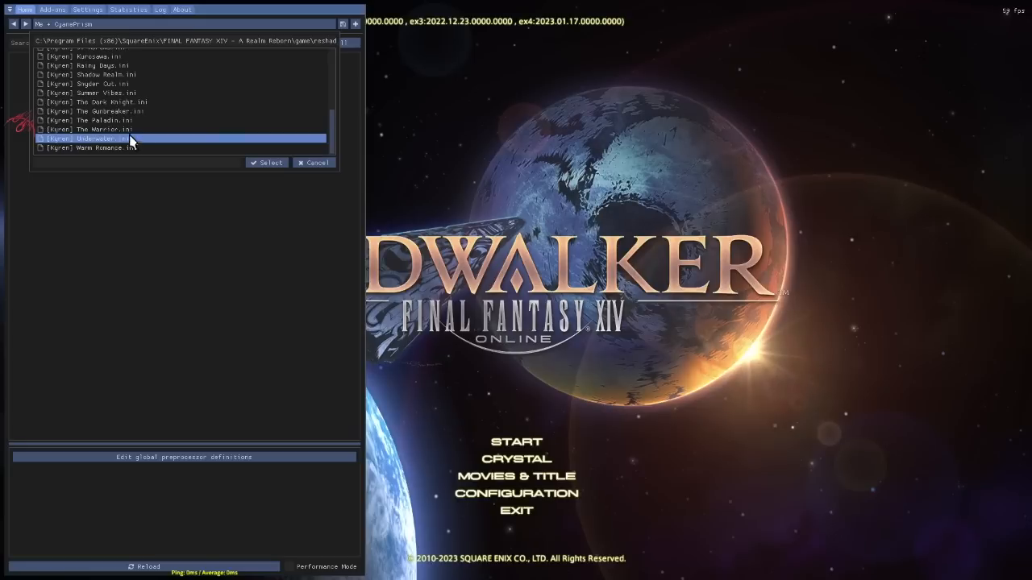
pyautogui.click(113, 110)
pyautogui.scroll(-3, 113, 106)
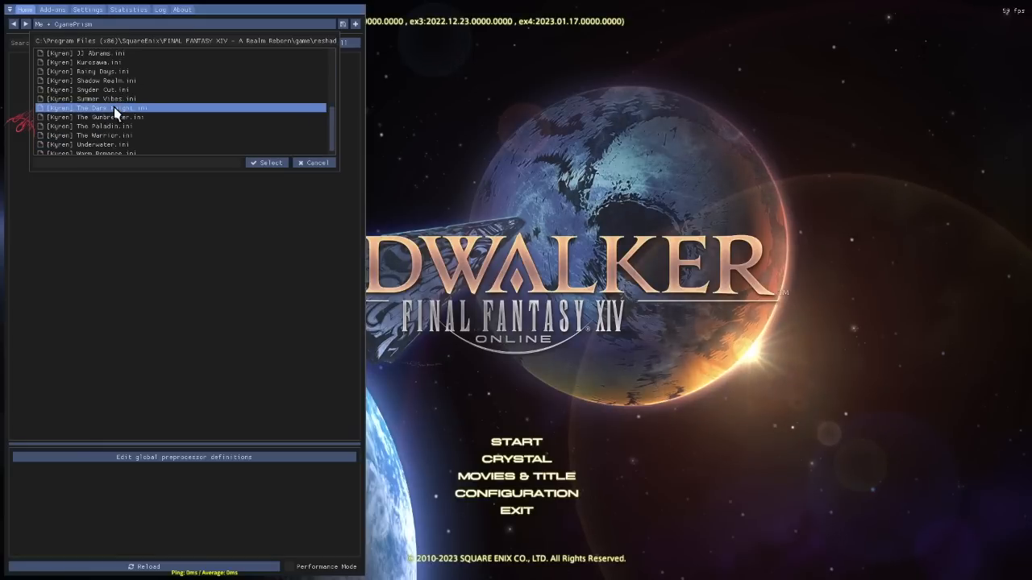
pyautogui.click(106, 94)
pyautogui.click(107, 106)
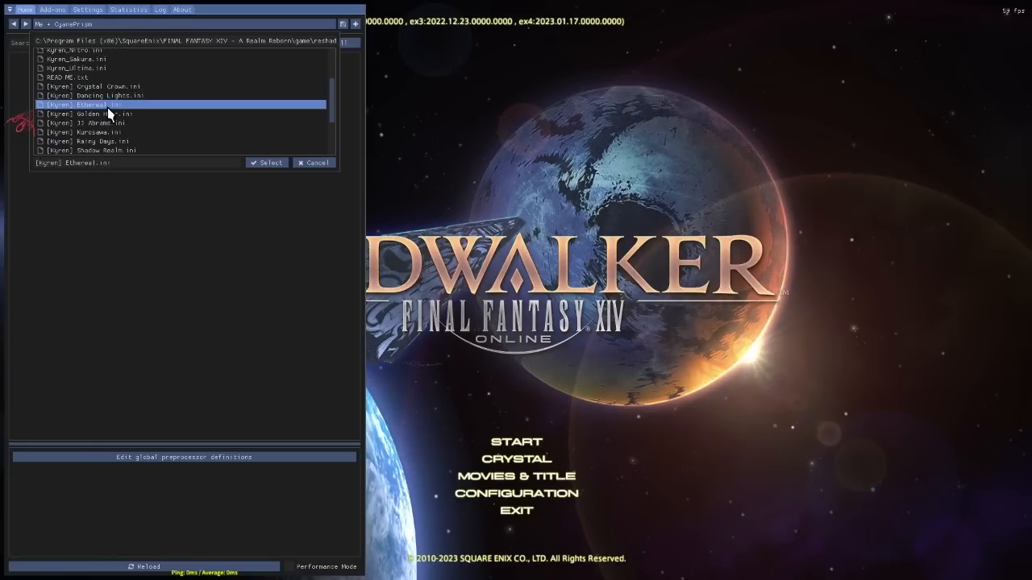
pyautogui.doubleClick(107, 105)
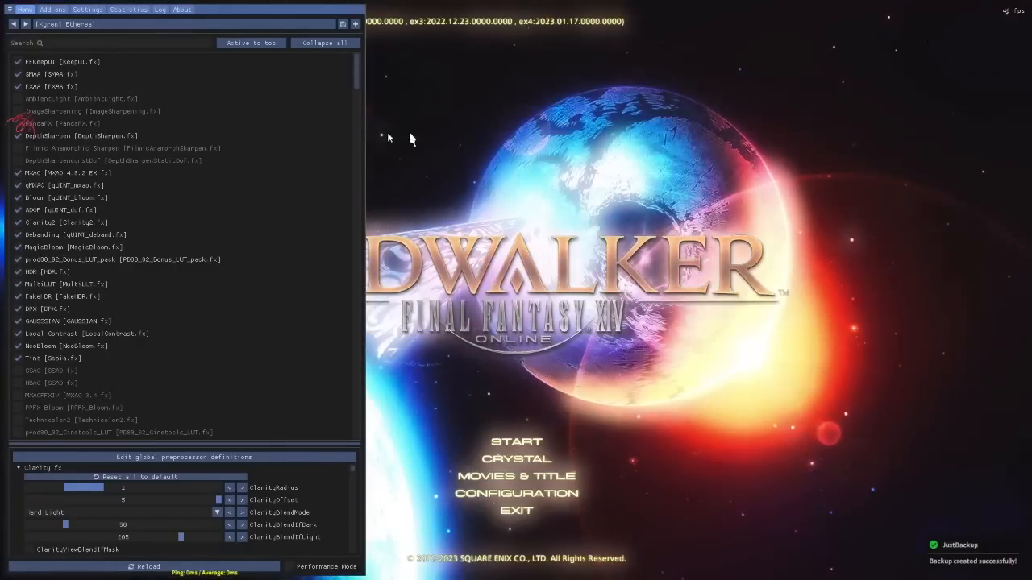
# Move the preset's active effects to the start of the effect list and hide the overlay.
pyautogui.click(254, 42)
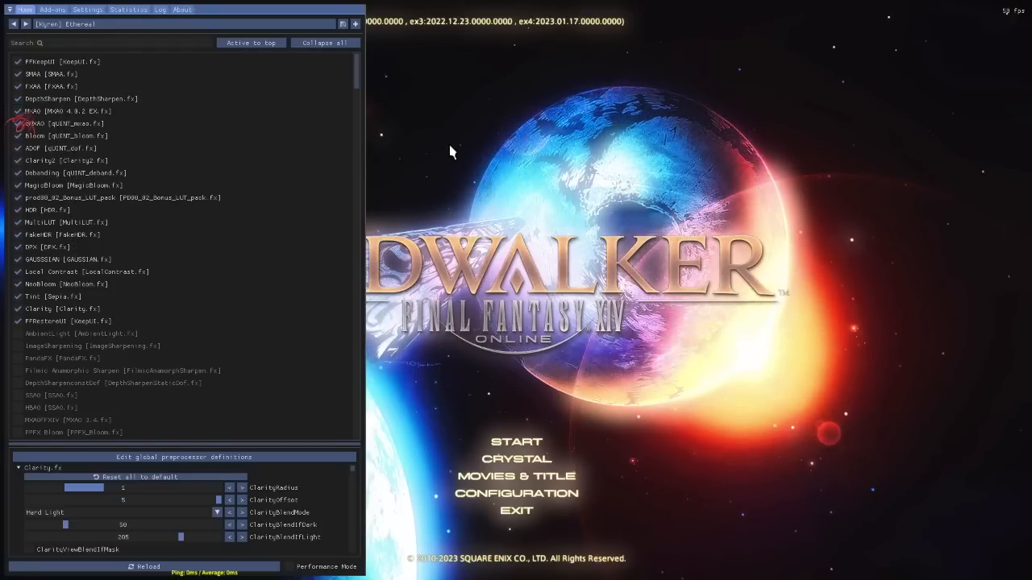
pyautogui.press('Home')
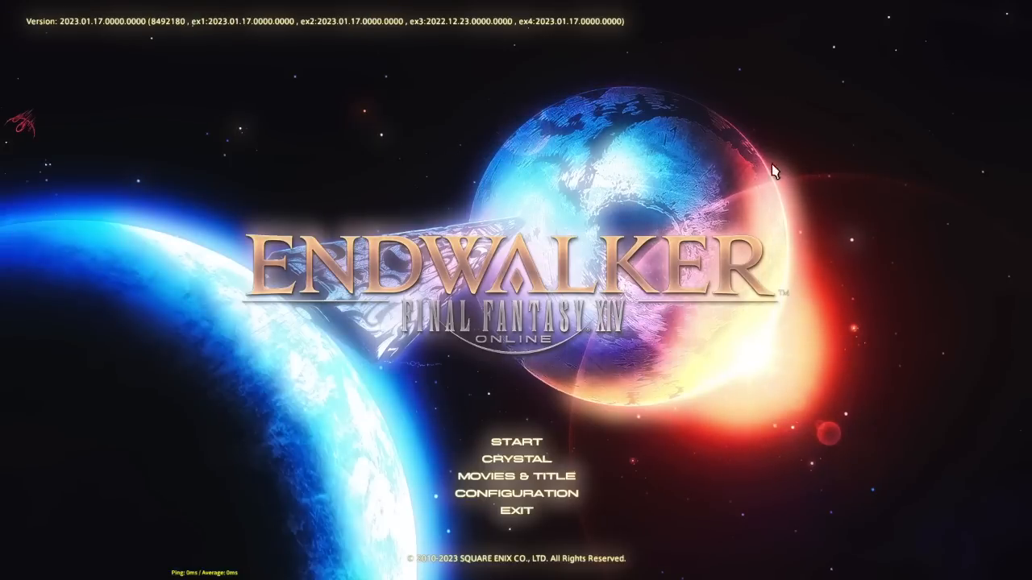
# Reopen the overlay and set the overlay key to Shift + F2 and the effect toggle key to Shift + F3.
pyautogui.press('Home')
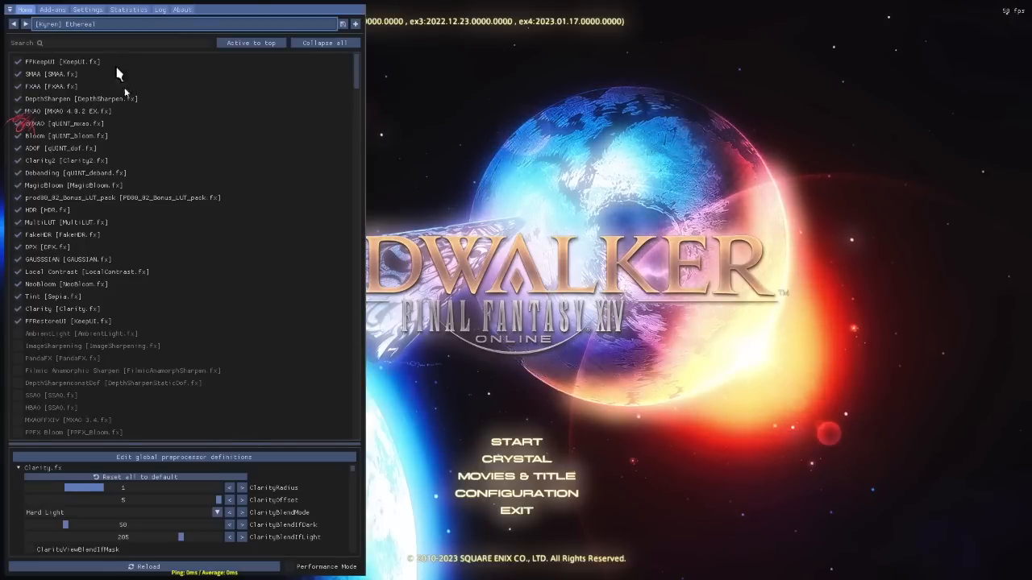
pyautogui.click(94, 10)
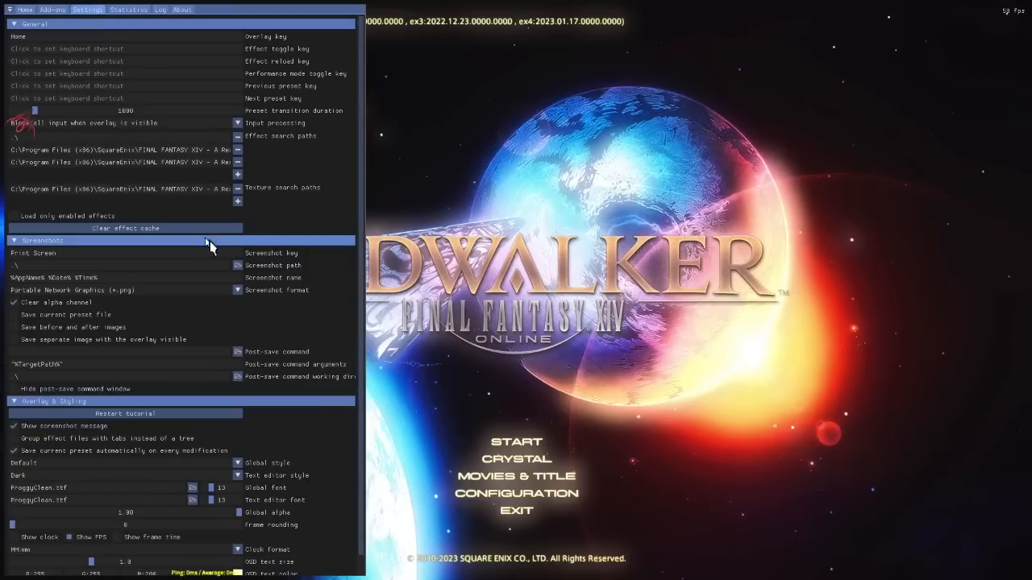
pyautogui.click(210, 38)
pyautogui.hotkey('shift', 'F2')
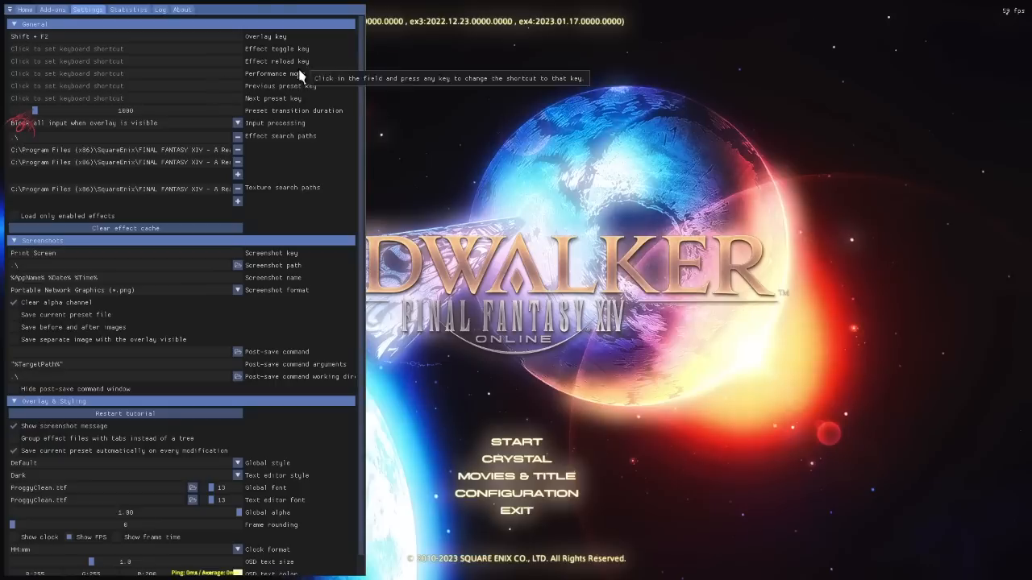
pyautogui.click(213, 49)
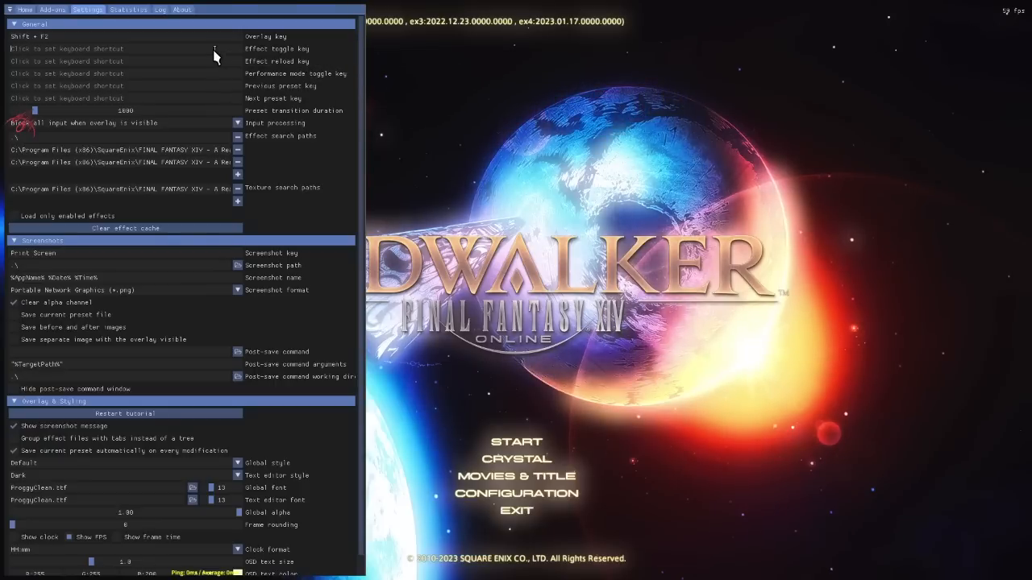
pyautogui.hotkey('shift', 'F3')
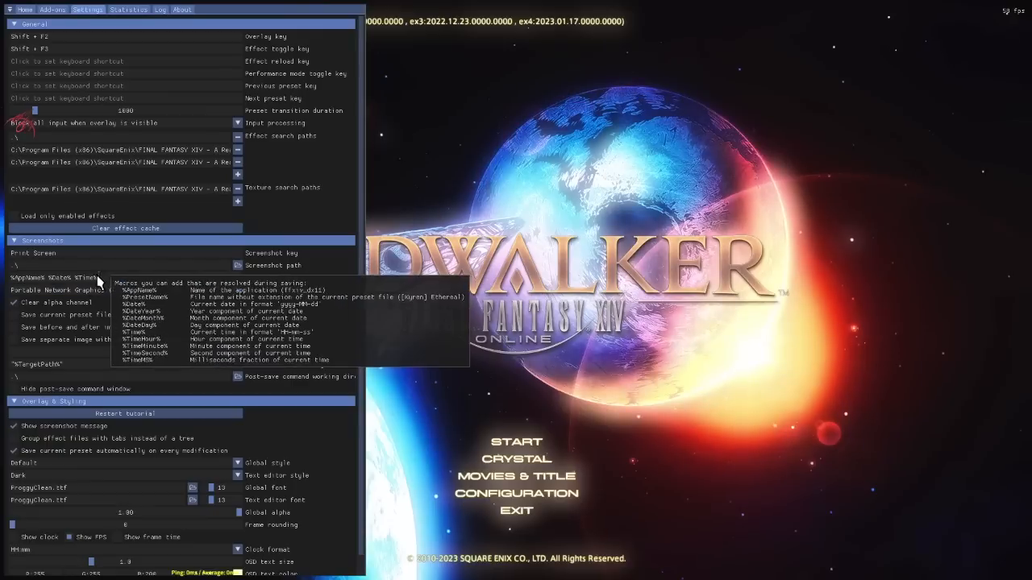
# Set the screenshot key to Shift + F12, enable saving the current preset file with screenshots, and close the overlay.
pyautogui.click(196, 252)
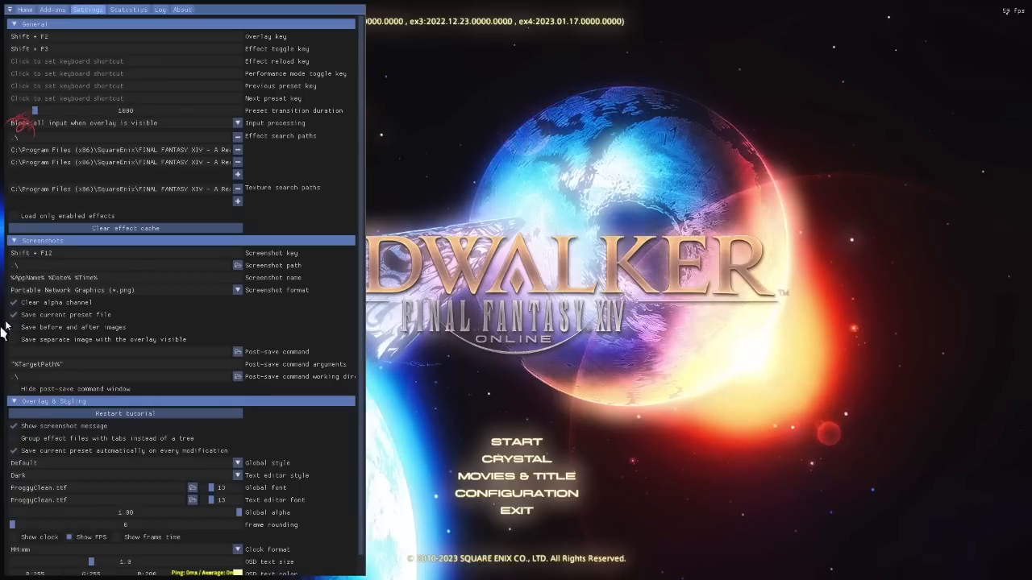
pyautogui.click(25, 10)
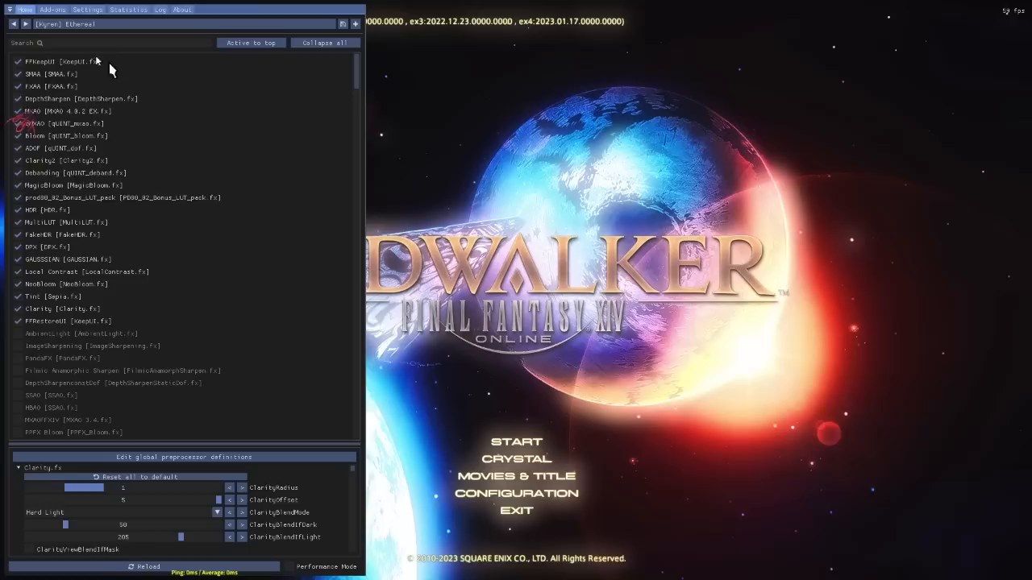
pyautogui.press('Home')
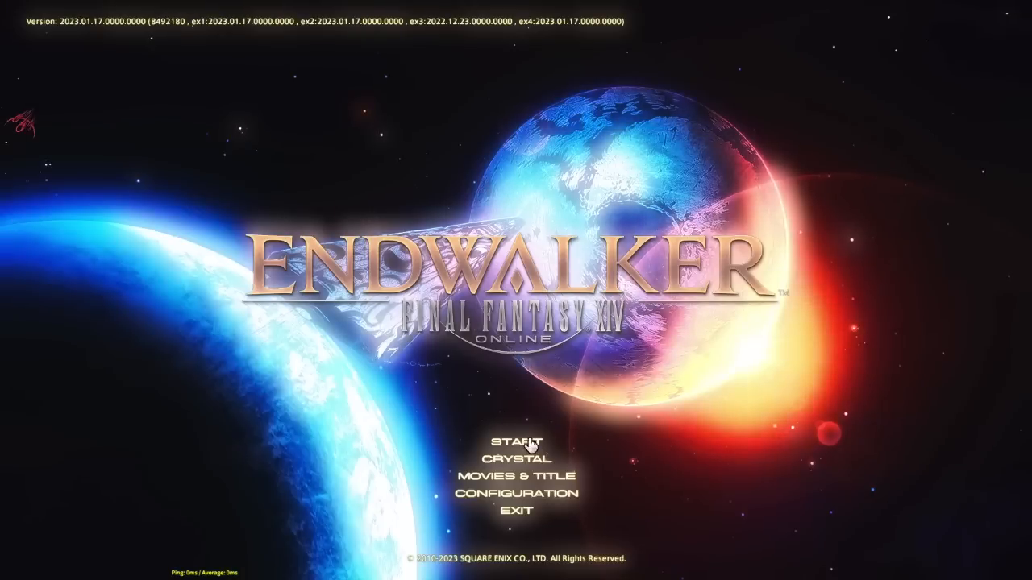